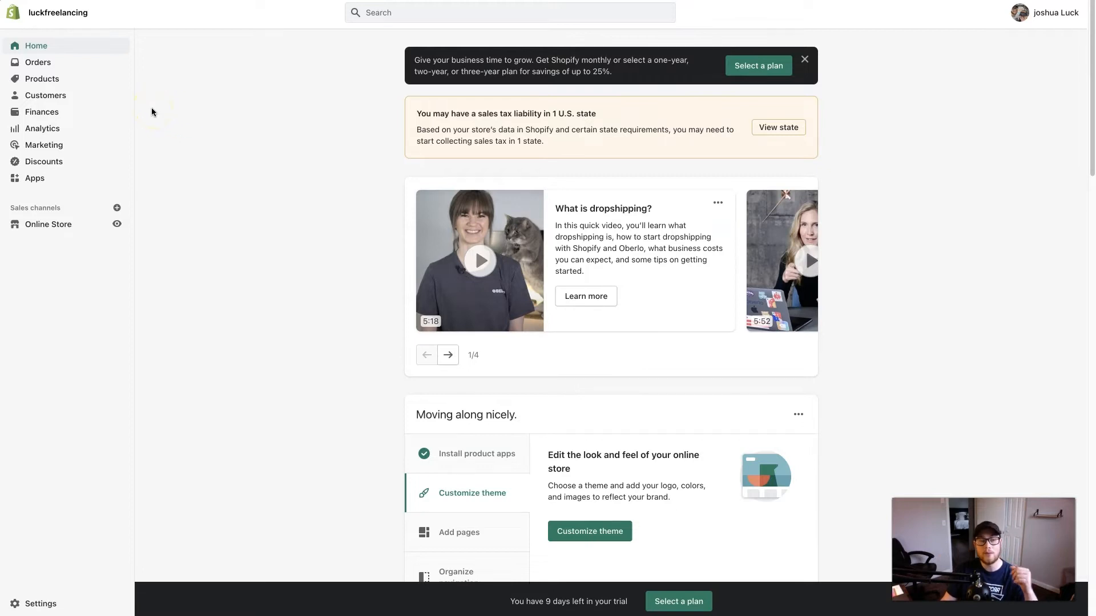
- Delete the "Home page" collection from the store's product collections
{"action": "left_click", "coordinate": [41, 79]}
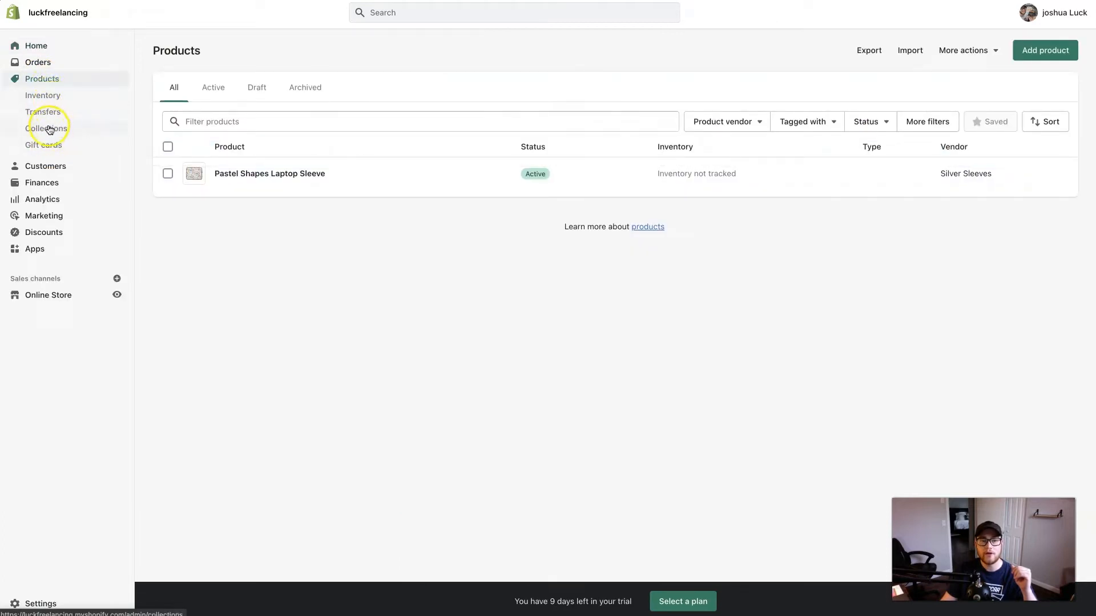
{"action": "left_click", "coordinate": [49, 129]}
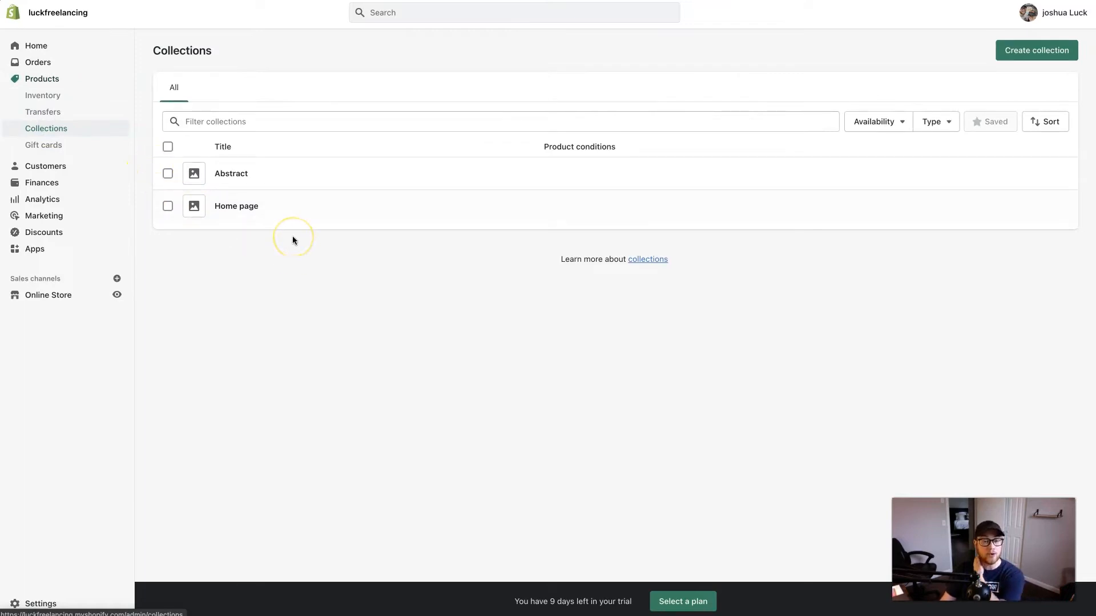
{"action": "left_click", "coordinate": [167, 207]}
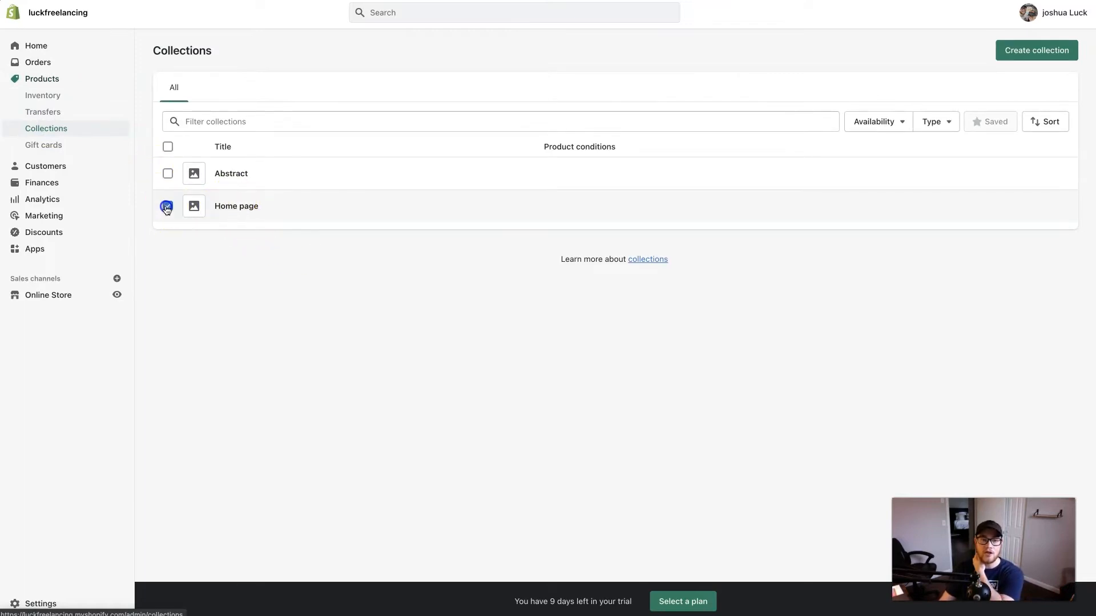
{"action": "left_click", "coordinate": [359, 151]}
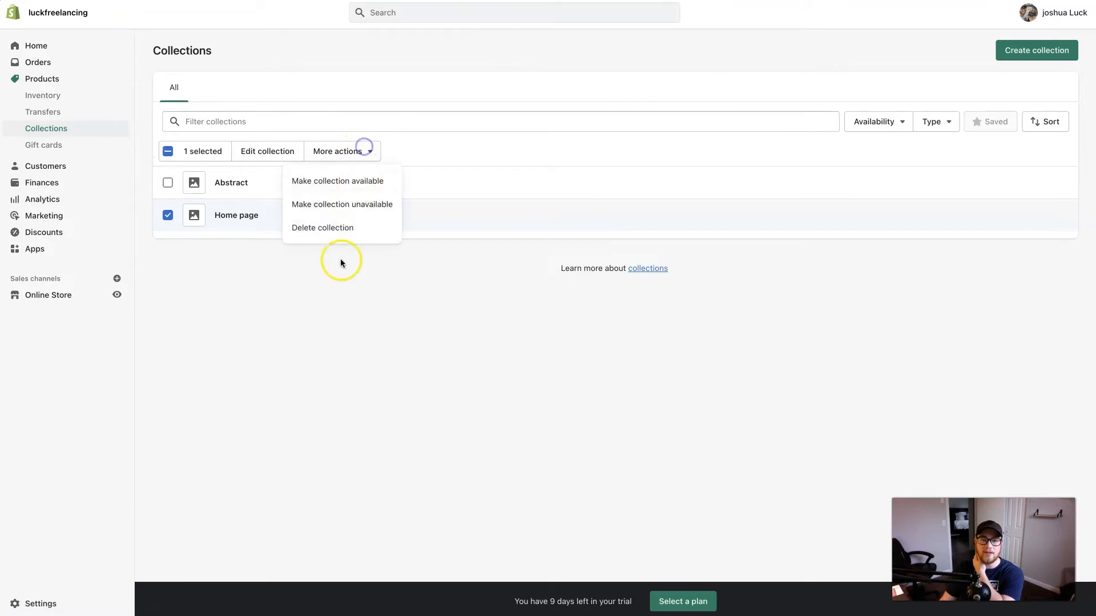
{"action": "left_click", "coordinate": [323, 228]}
{"action": "left_click", "coordinate": [689, 345]}
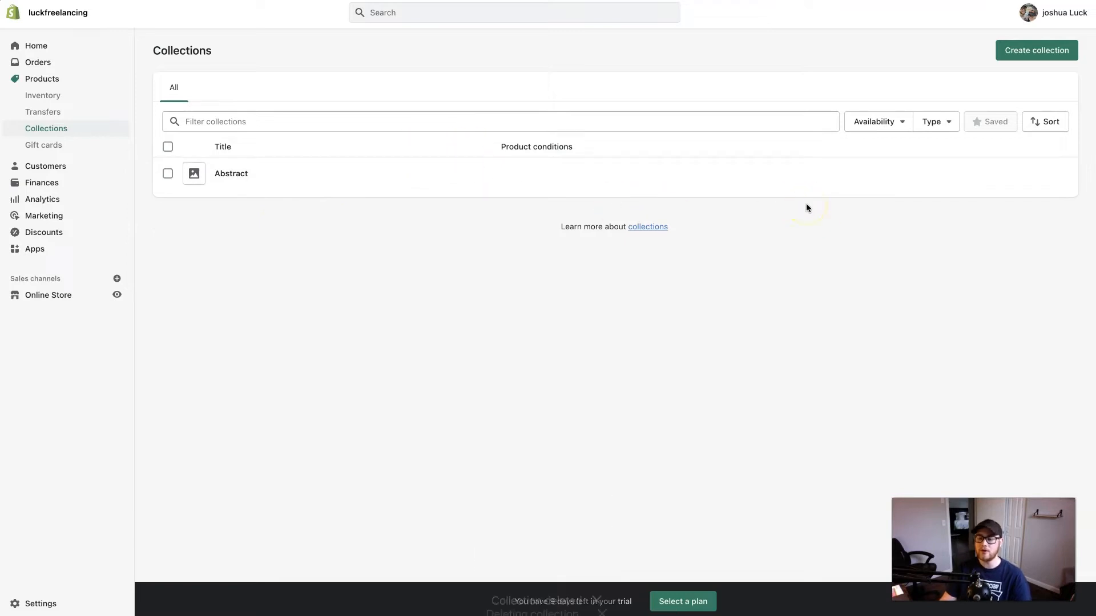
- Start a new collection and title it "Nature"
{"action": "left_click", "coordinate": [1042, 50]}
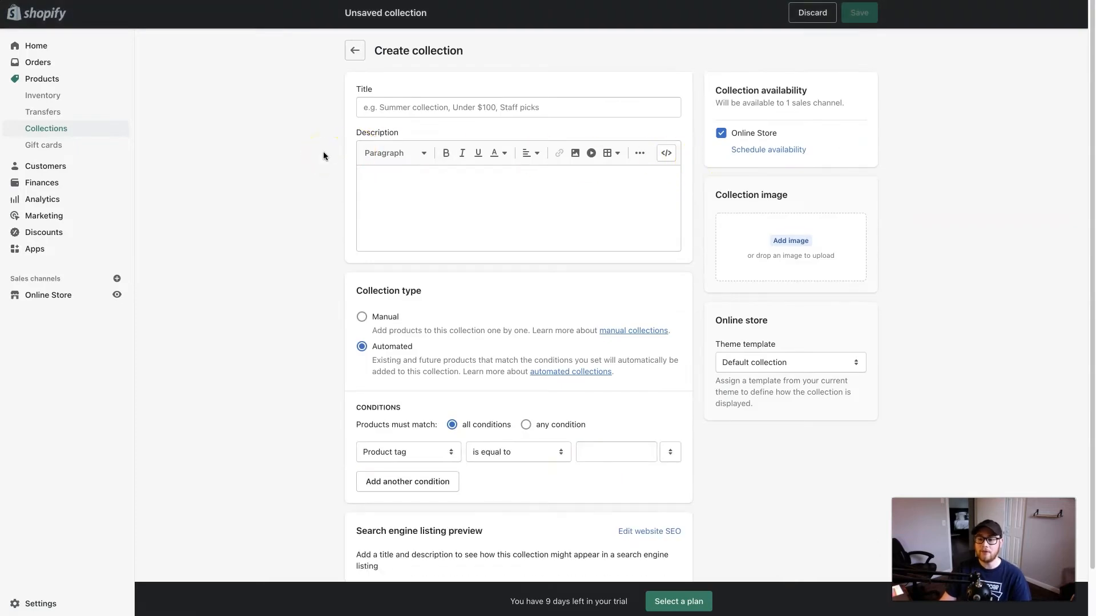
{"action": "left_click", "coordinate": [432, 107]}
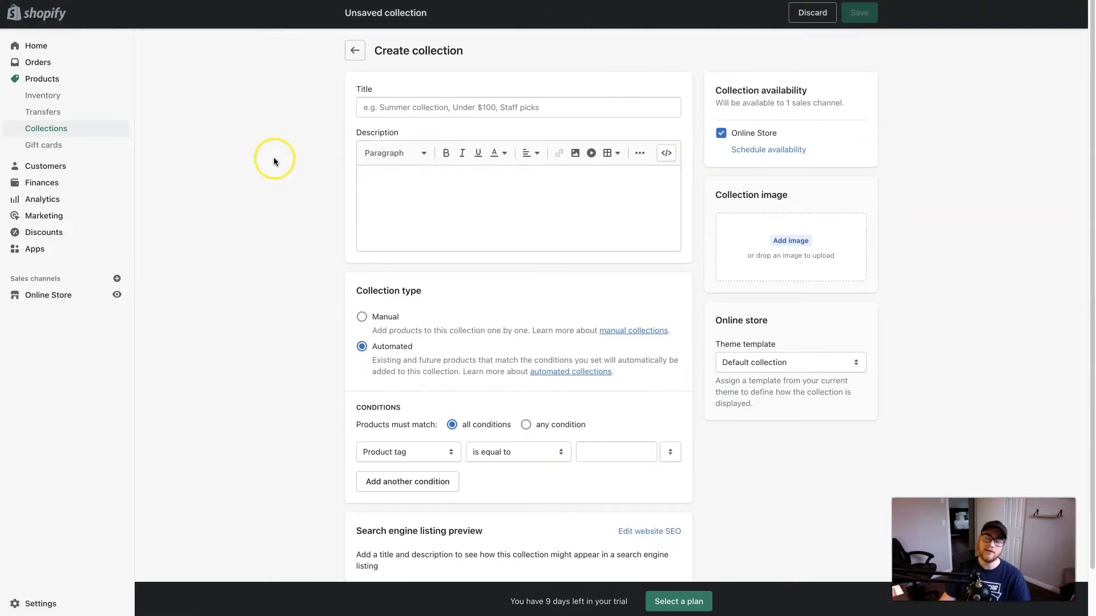
{"action": "left_click", "coordinate": [389, 110]}
{"action": "type", "text": "S"}
{"action": "key", "text": "BackSpace"}
{"action": "type", "text": "Nature"}
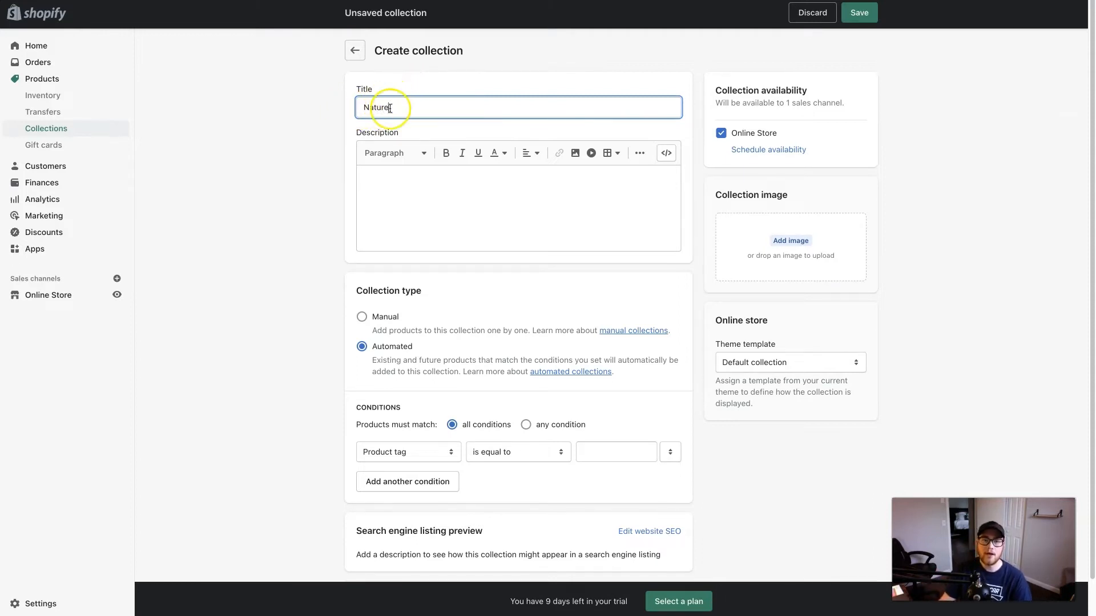
{"action": "left_click_drag", "start_coordinate": [359, 106], "coordinate": [440, 101]}
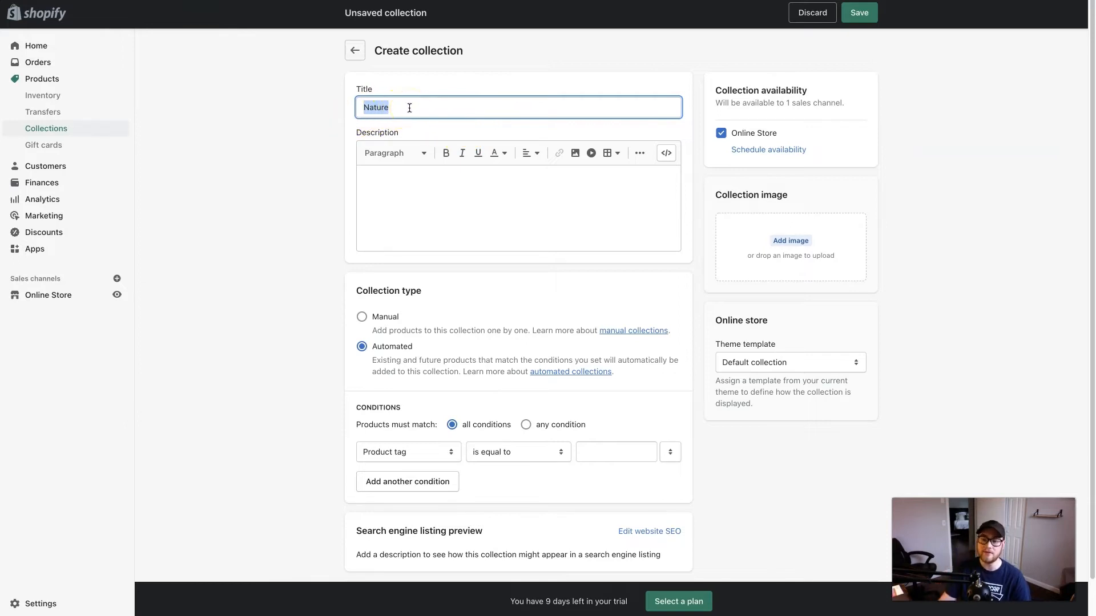
{"action": "left_click", "coordinate": [391, 188]}
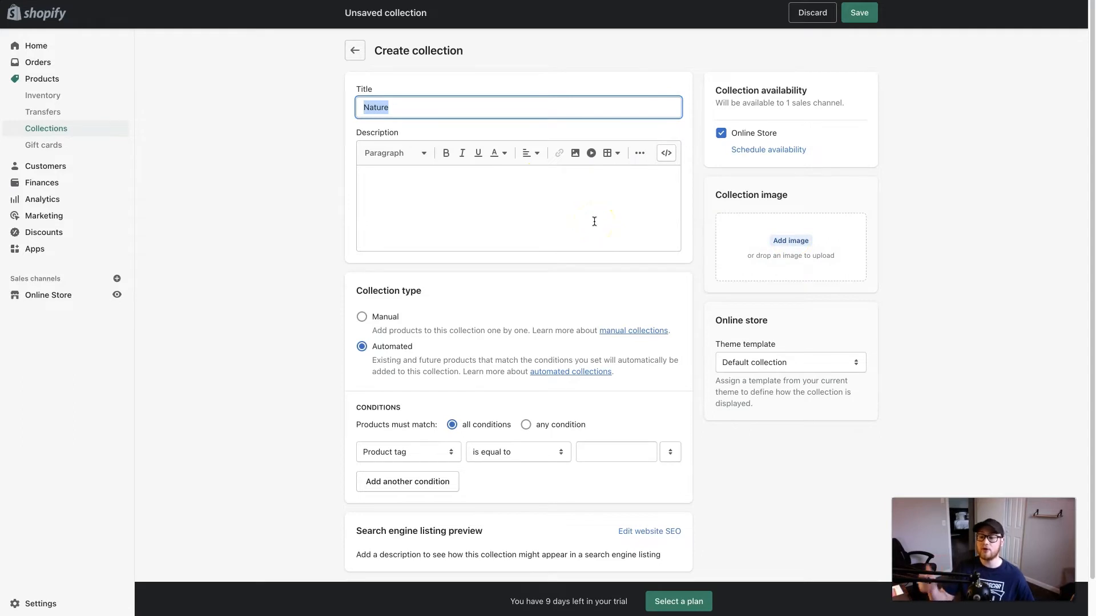
{"action": "left_click", "coordinate": [791, 244]}
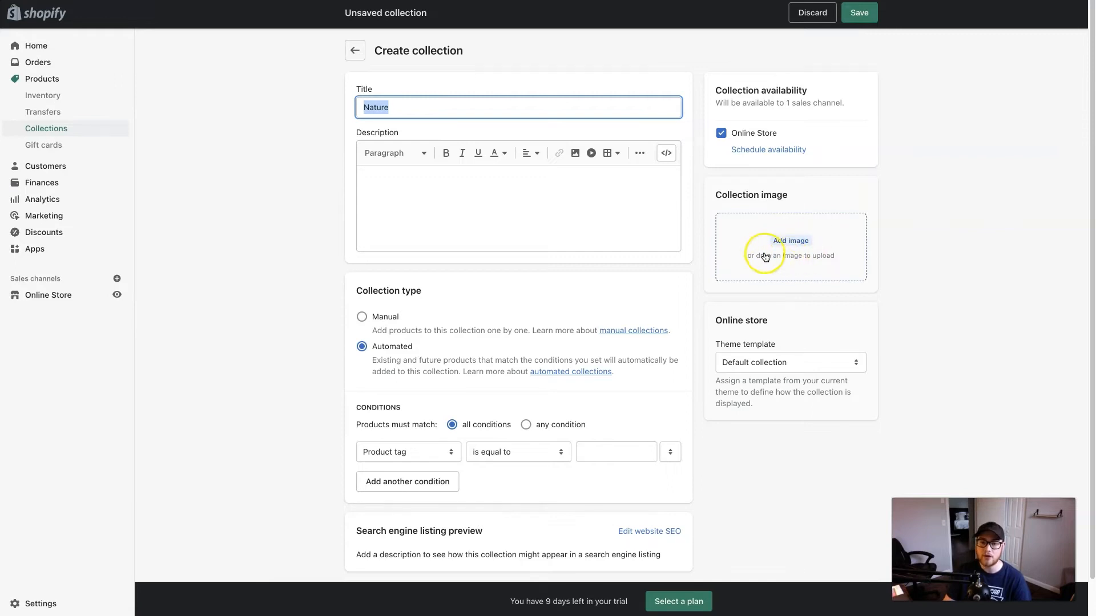
- Set the automated collection's condition to product title contains "Nature"
{"action": "scroll", "coordinate": [532, 302], "scroll_direction": "down", "scroll_amount": 1}
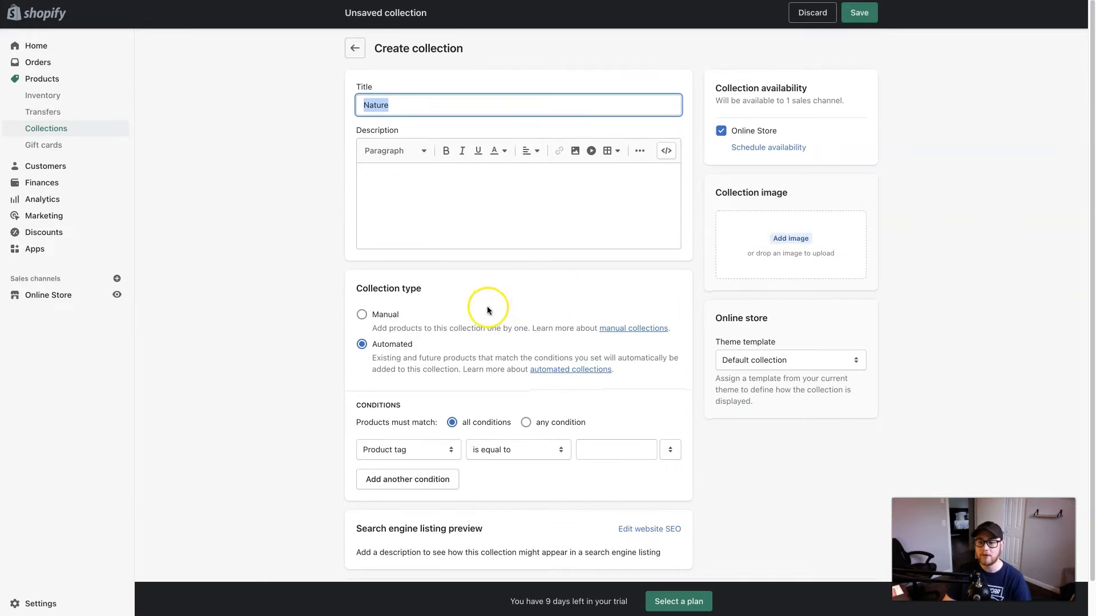
{"action": "scroll", "coordinate": [421, 310], "scroll_direction": "down", "scroll_amount": 1}
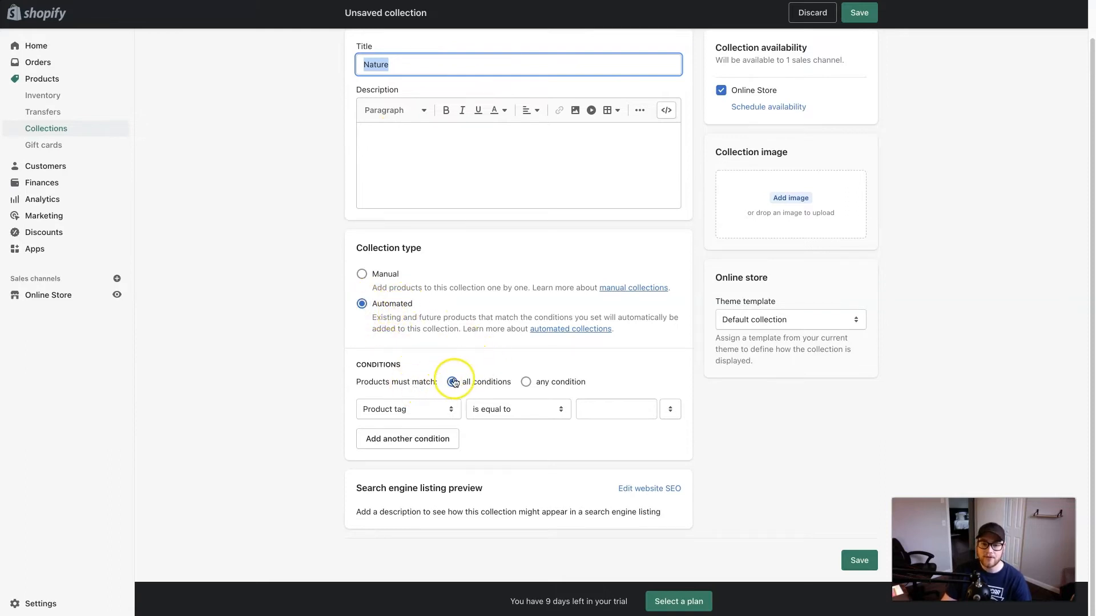
{"action": "left_click", "coordinate": [439, 409]}
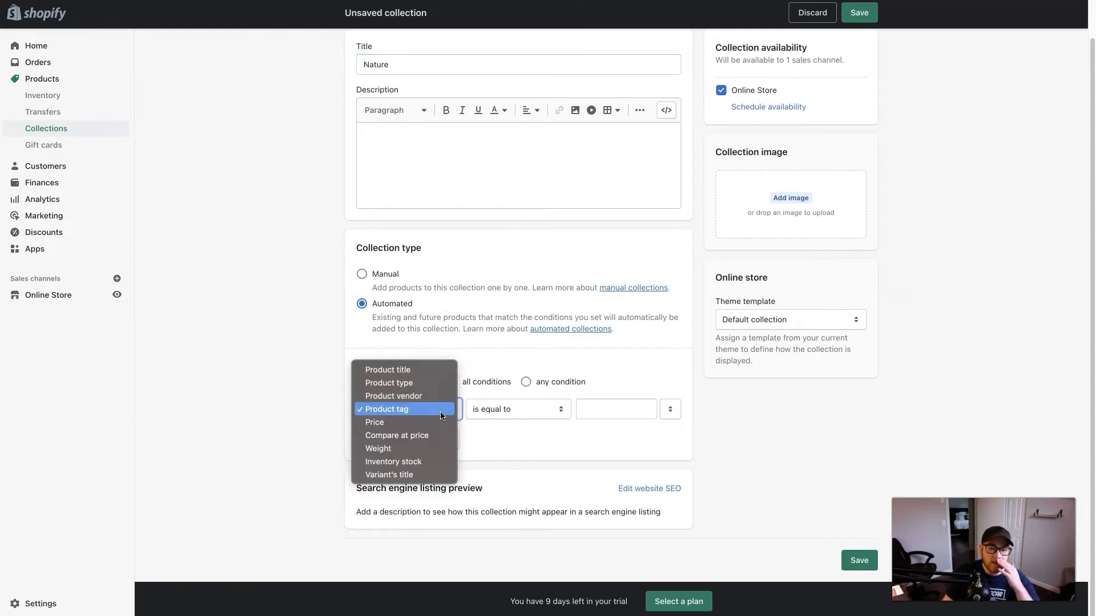
{"action": "left_click", "coordinate": [418, 371]}
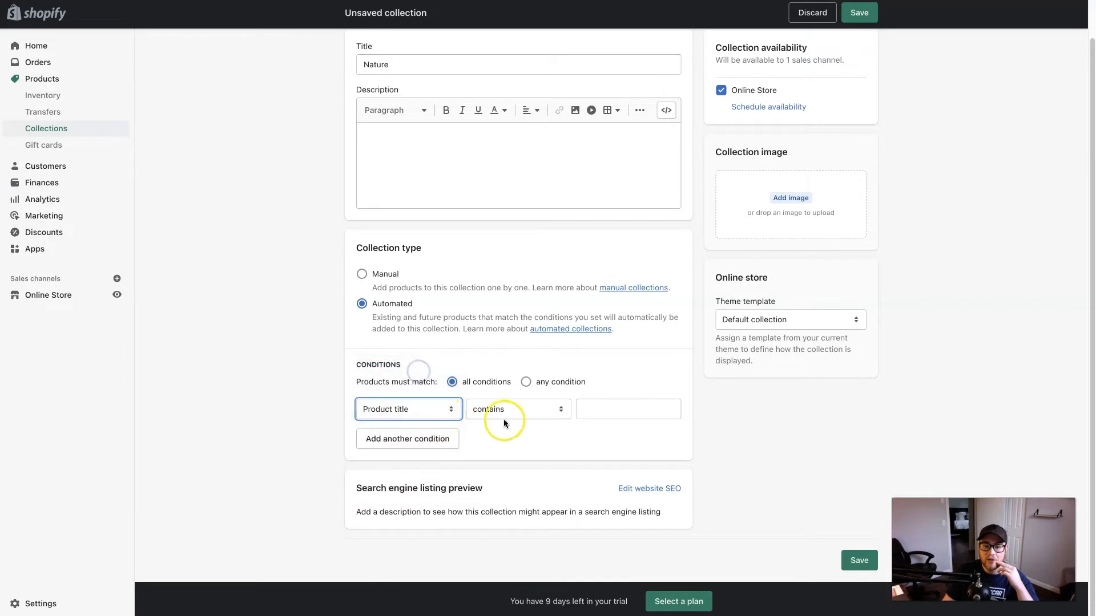
{"action": "left_click", "coordinate": [622, 408]}
{"action": "type", "text": "Nature"}
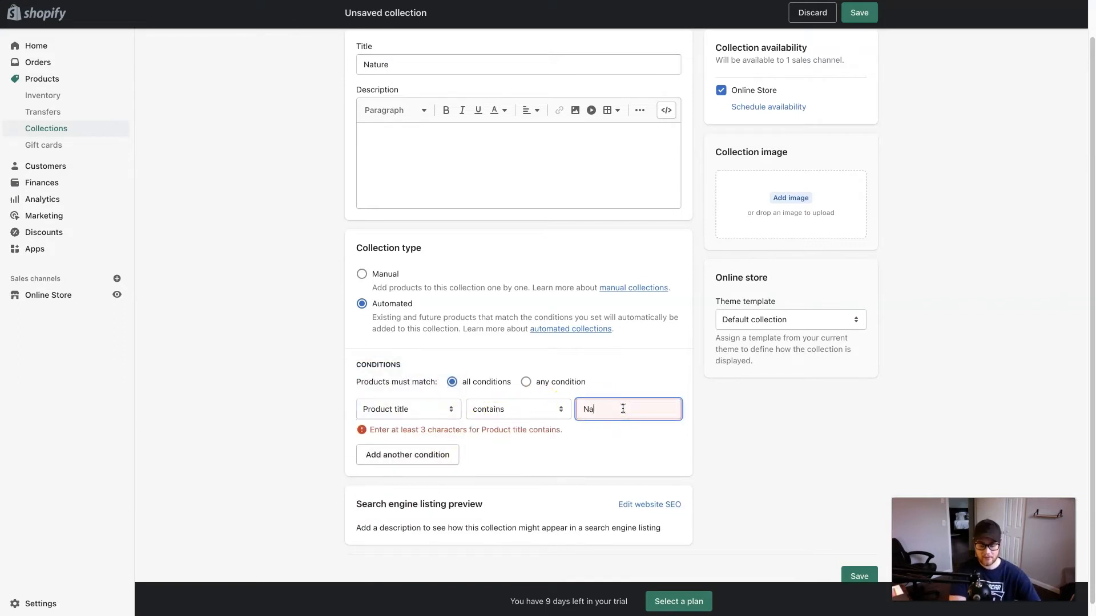
{"action": "left_click", "coordinate": [623, 439]}
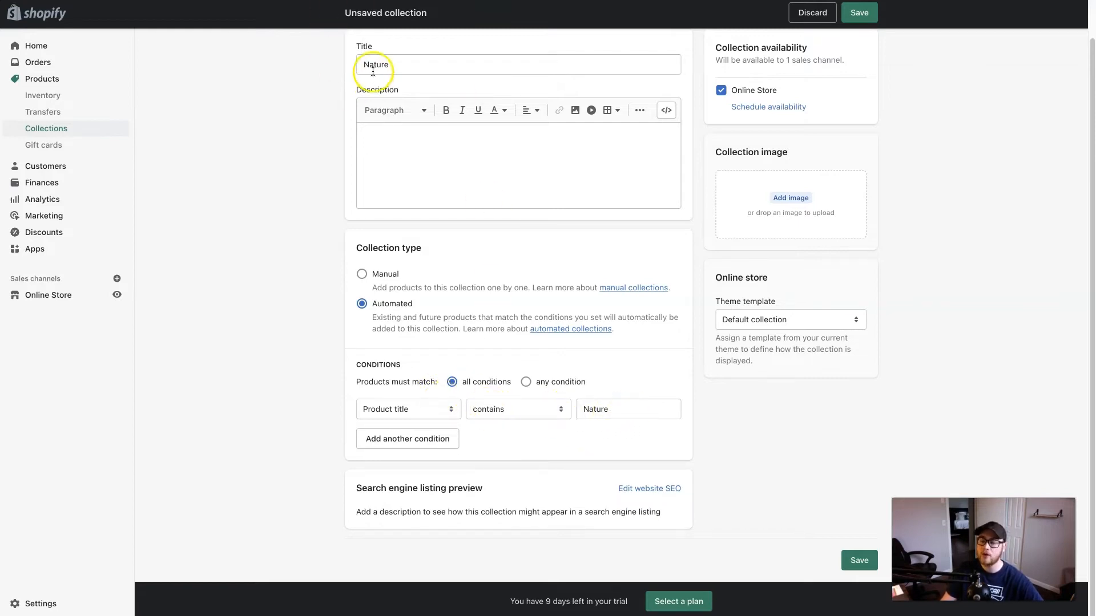
- Change the automated collection's condition to price is less than $10
{"action": "left_click", "coordinate": [443, 409]}
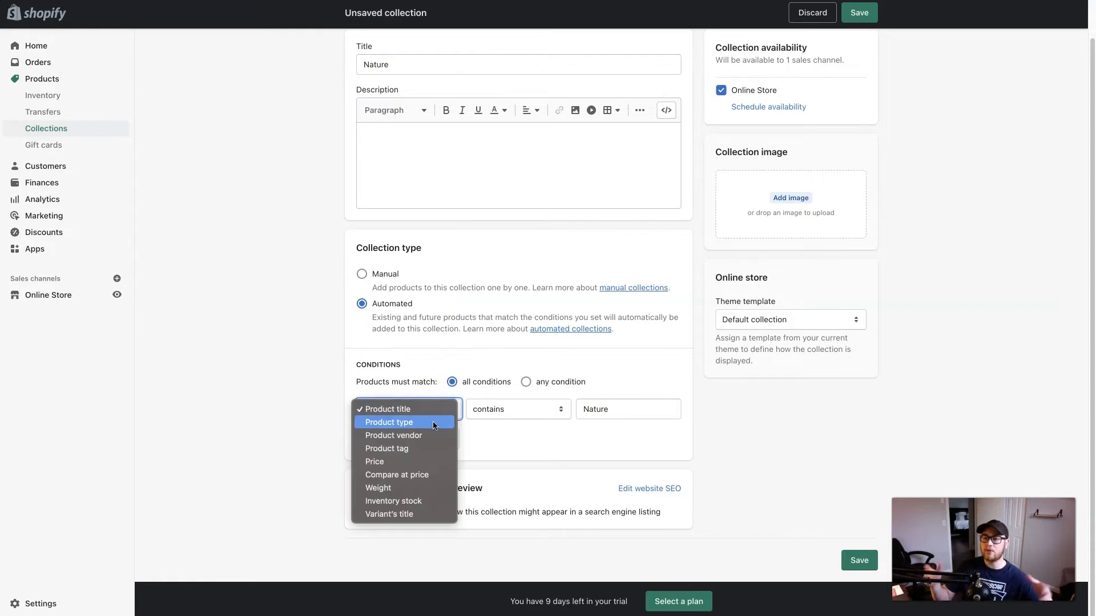
{"action": "left_click", "coordinate": [394, 462]}
{"action": "left_click", "coordinate": [501, 409]}
{"action": "left_click", "coordinate": [501, 422]}
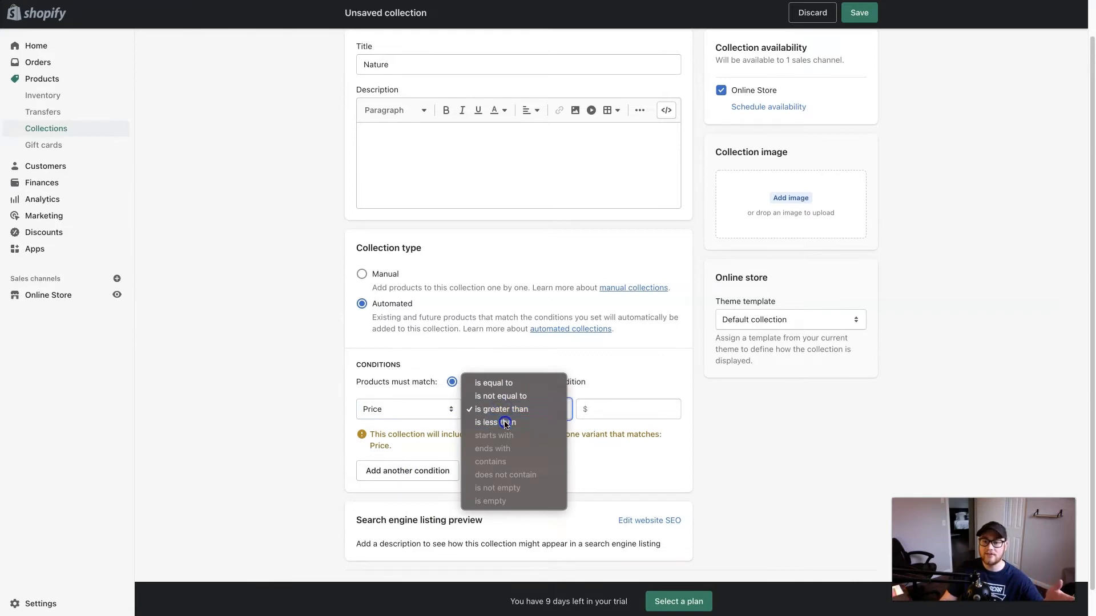
{"action": "left_click", "coordinate": [592, 409]}
{"action": "type", "text": "10"}
{"action": "left_click", "coordinate": [600, 438]}
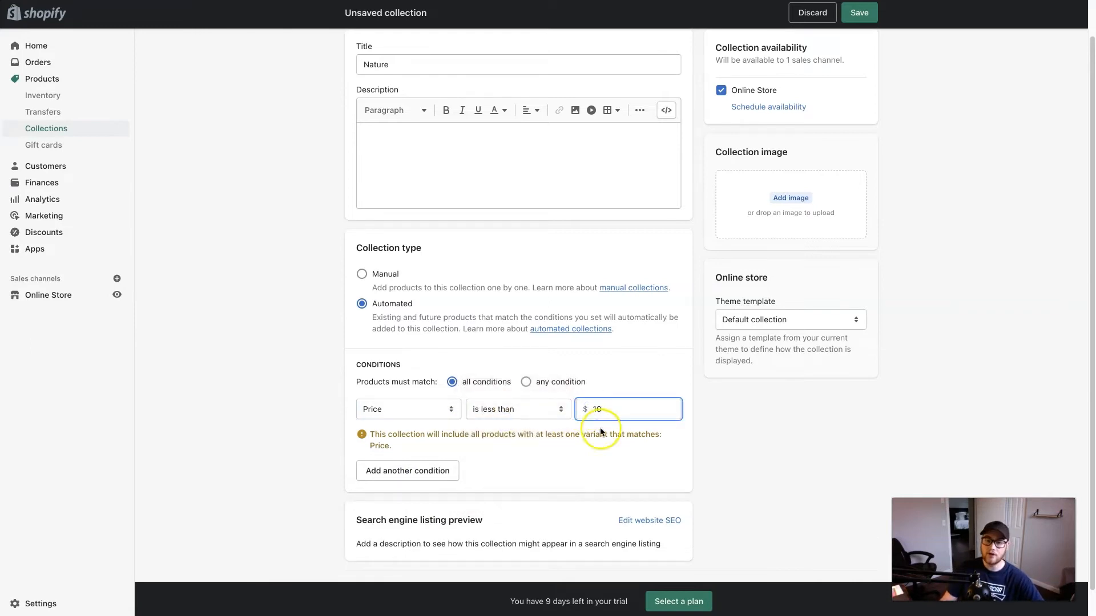
- Try replacing the collection title with "$10 or Le"
{"action": "double_click", "coordinate": [411, 59]}
{"action": "type", "text": "$10 of r Le"}
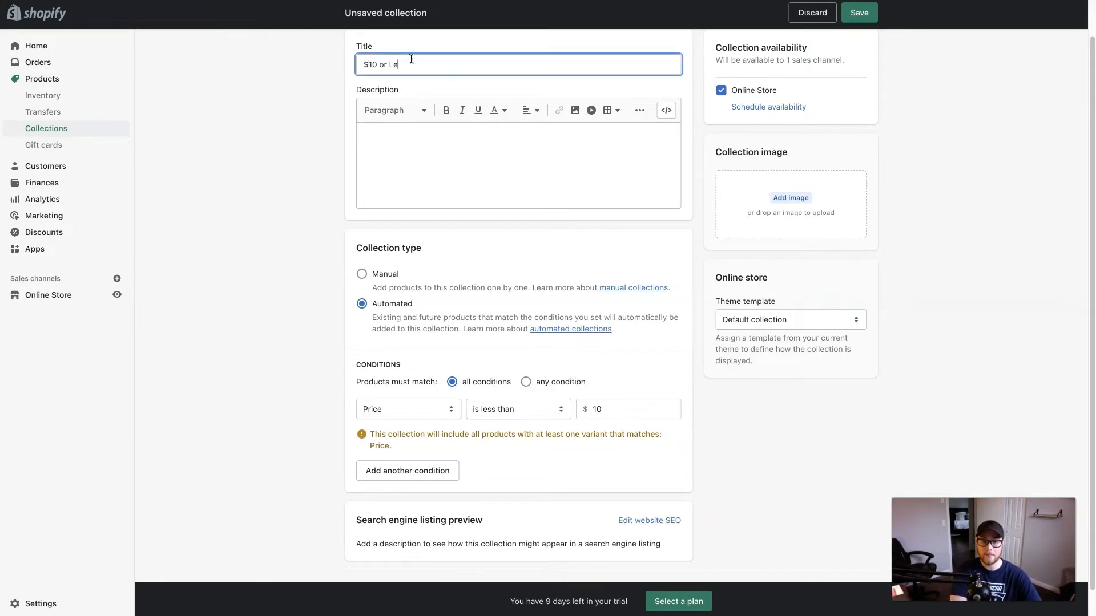
{"action": "left_click", "coordinate": [284, 108]}
- Set the collection title back to "Nature" and change the collection type to Manual
{"action": "left_click", "coordinate": [399, 69]}
{"action": "key", "text": "ctrl+a"}
{"action": "type", "text": "Nature"}
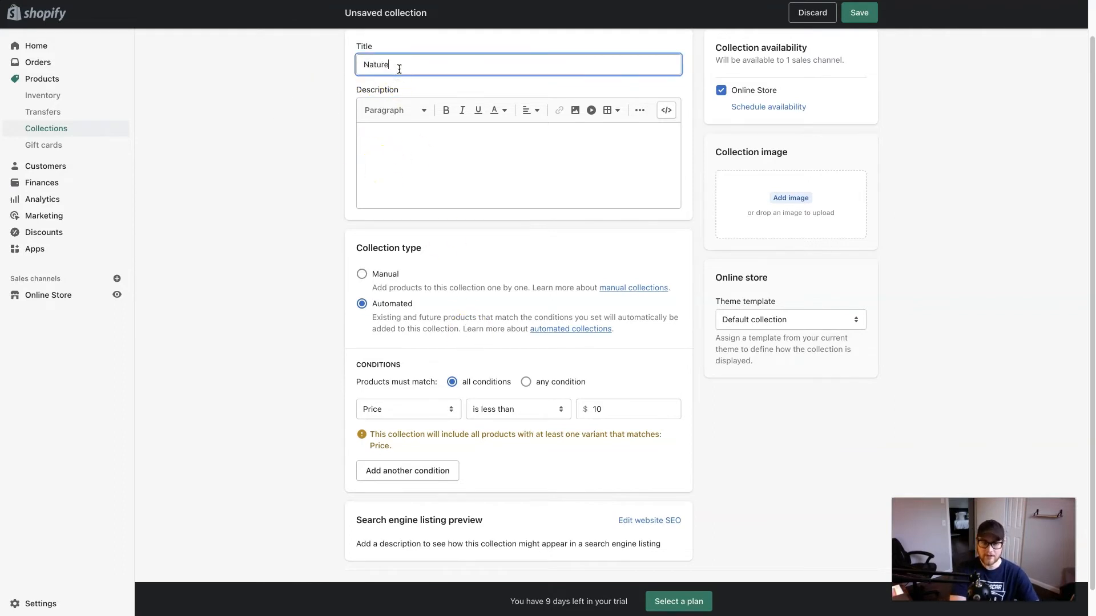
{"action": "left_click", "coordinate": [363, 276]}
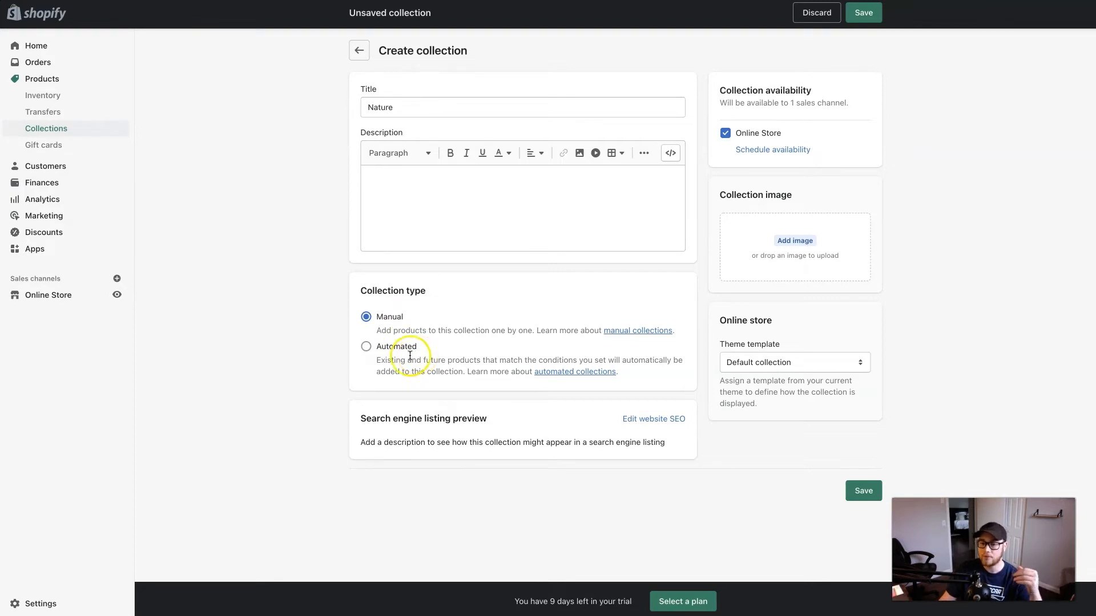
- Edit the collection's search engine listing and set its page title to "Nature Themed Laptop Sleeve"
{"action": "left_click", "coordinate": [650, 420]}
{"action": "scroll", "coordinate": [499, 396], "scroll_direction": "down", "scroll_amount": 3}
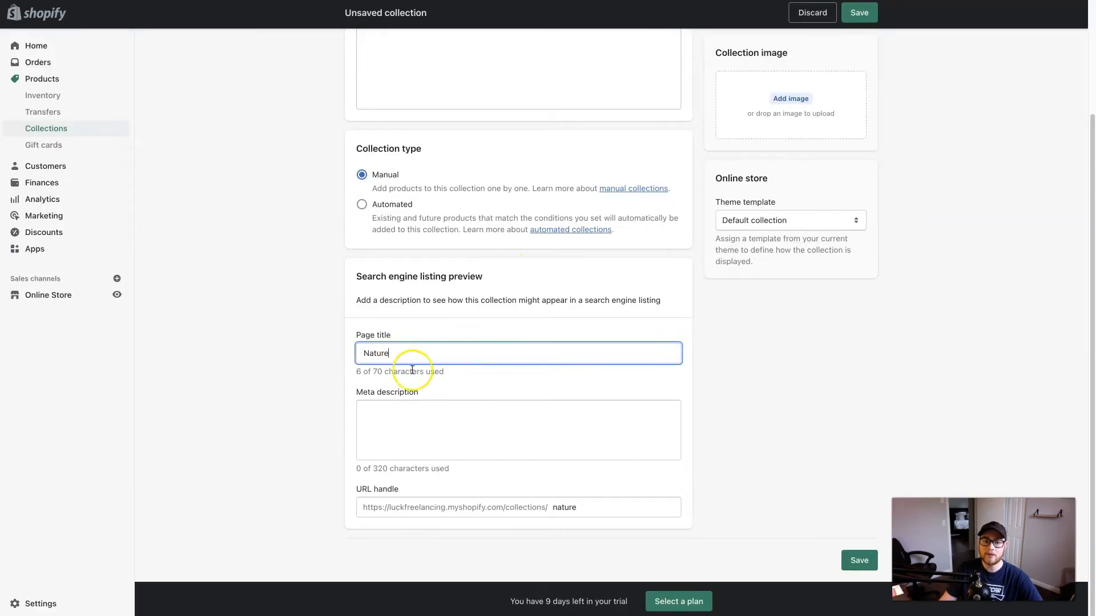
{"action": "left_click", "coordinate": [396, 348]}
{"action": "double_click", "coordinate": [396, 349]}
{"action": "type", "text": "Nature Themed Laptop Sleeve"}
- Set the search listing's meta description to "Protect your computer and look good doing it with these ultra-protective and stylish laptop sleeves"
{"action": "left_click", "coordinate": [399, 410]}
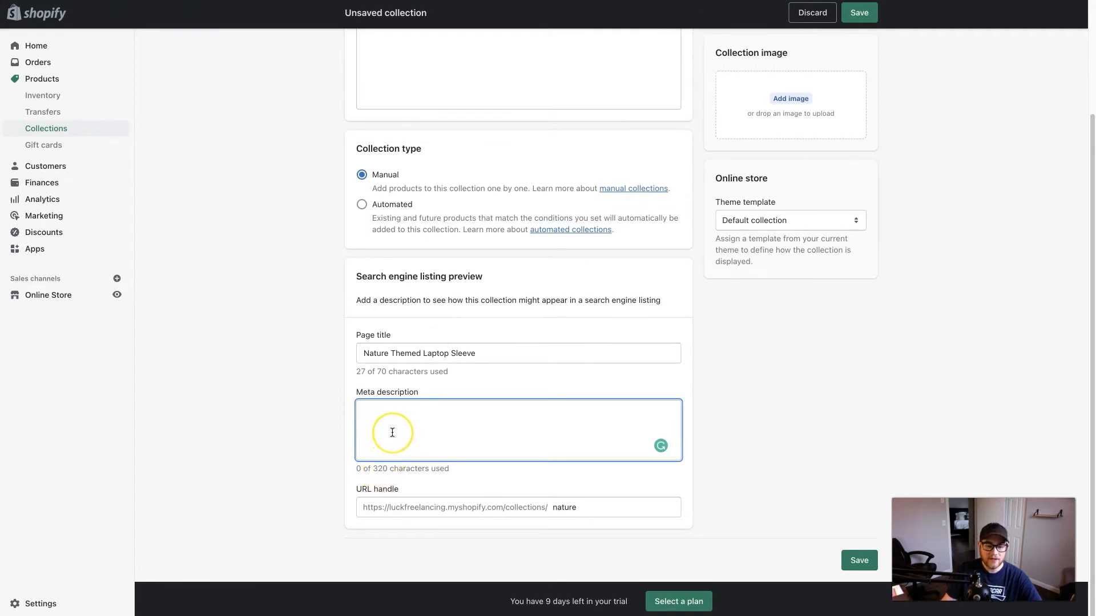
{"action": "type", "text": "Protect your computer and look good doing it with these ultra-protective and stylish laptop sleeves"}
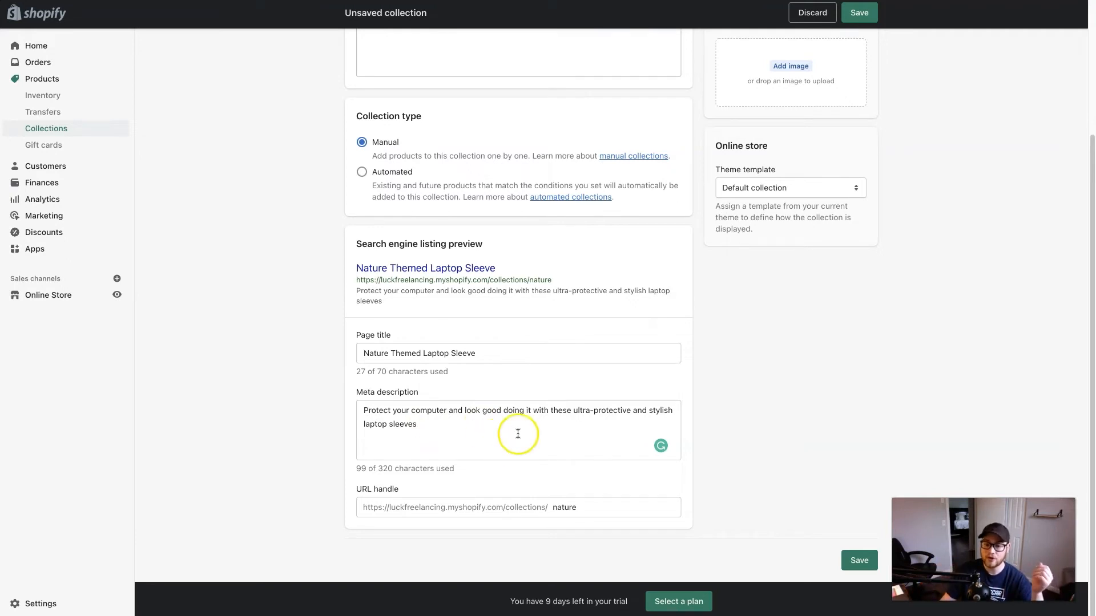
{"action": "left_click_drag", "start_coordinate": [416, 425], "coordinate": [433, 405]}
{"action": "left_click_drag", "start_coordinate": [572, 411], "coordinate": [630, 412]}
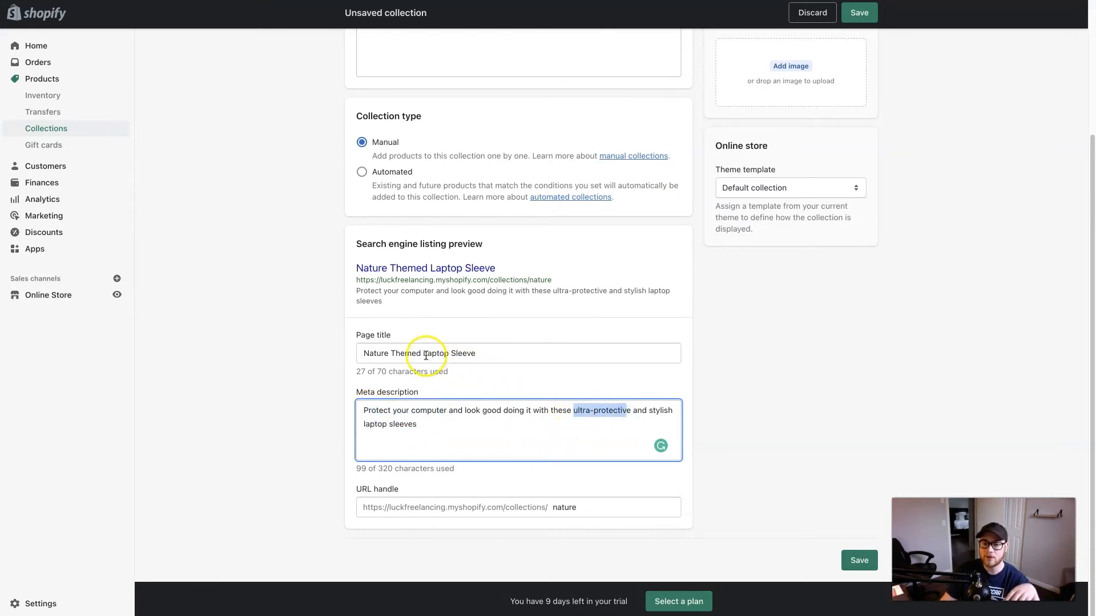
{"action": "left_click_drag", "start_coordinate": [423, 354], "coordinate": [492, 355]}
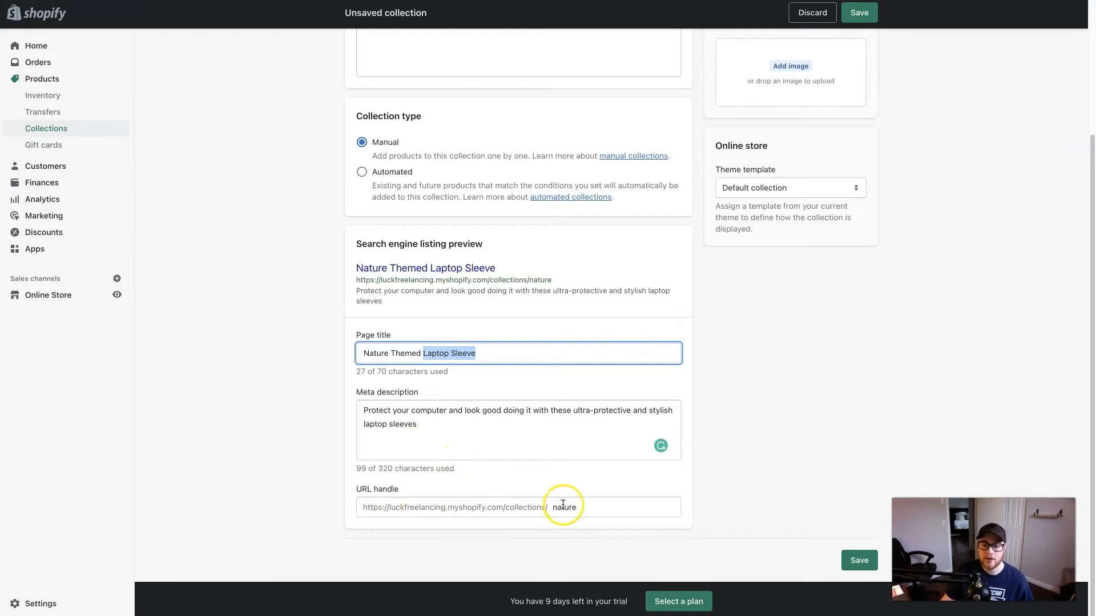
{"action": "left_click_drag", "start_coordinate": [559, 507], "coordinate": [614, 504]}
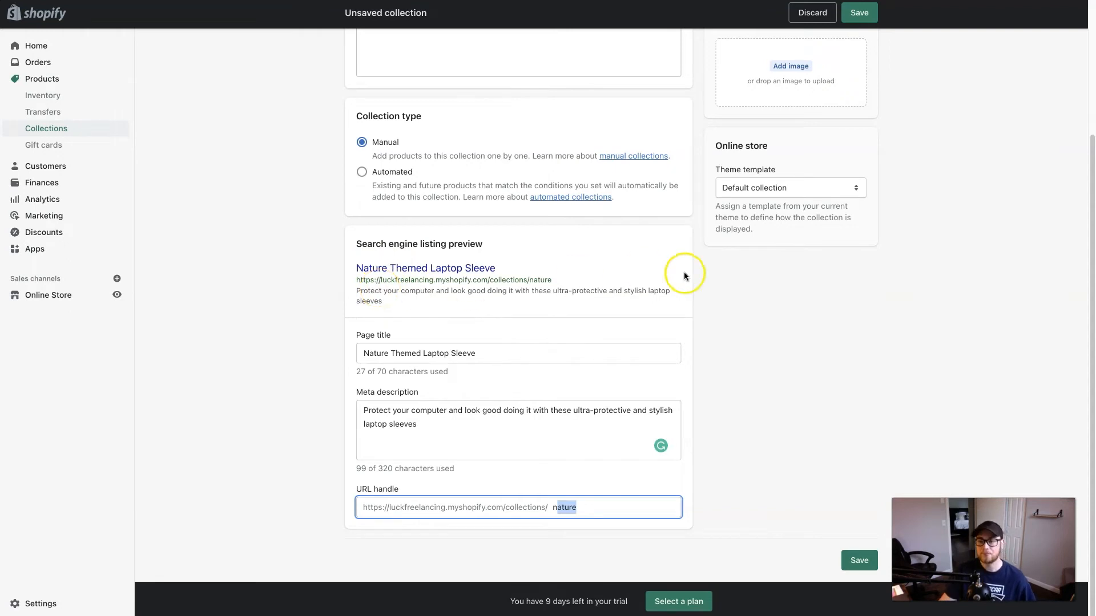
- Save the Nature collection and return to the list of collections
{"action": "scroll", "coordinate": [694, 262], "scroll_direction": "up", "scroll_amount": 3}
{"action": "left_click", "coordinate": [859, 13]}
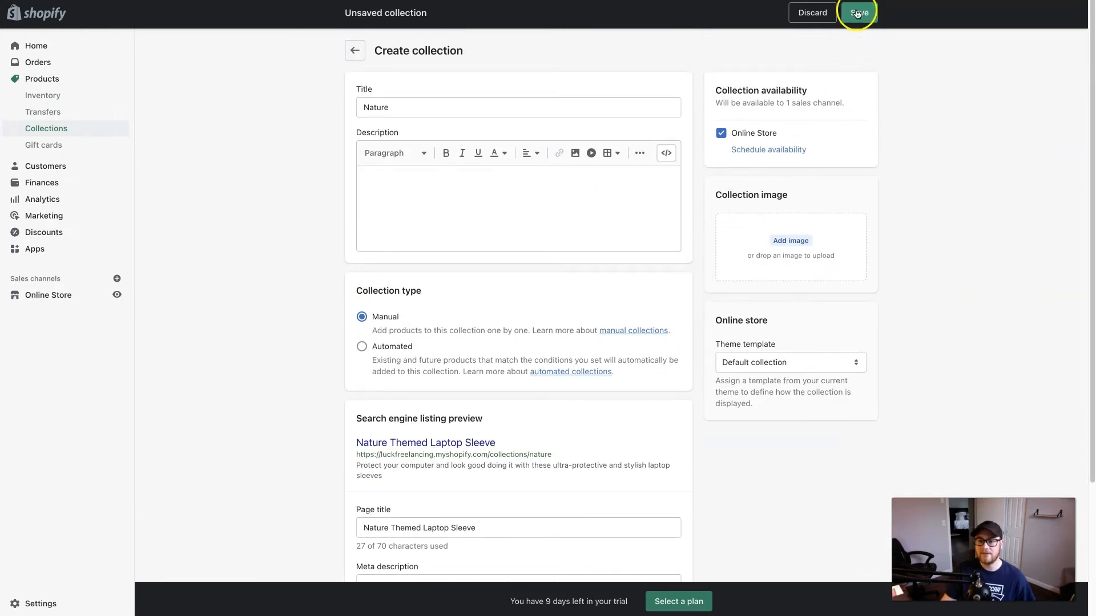
{"action": "left_click", "coordinate": [355, 50]}
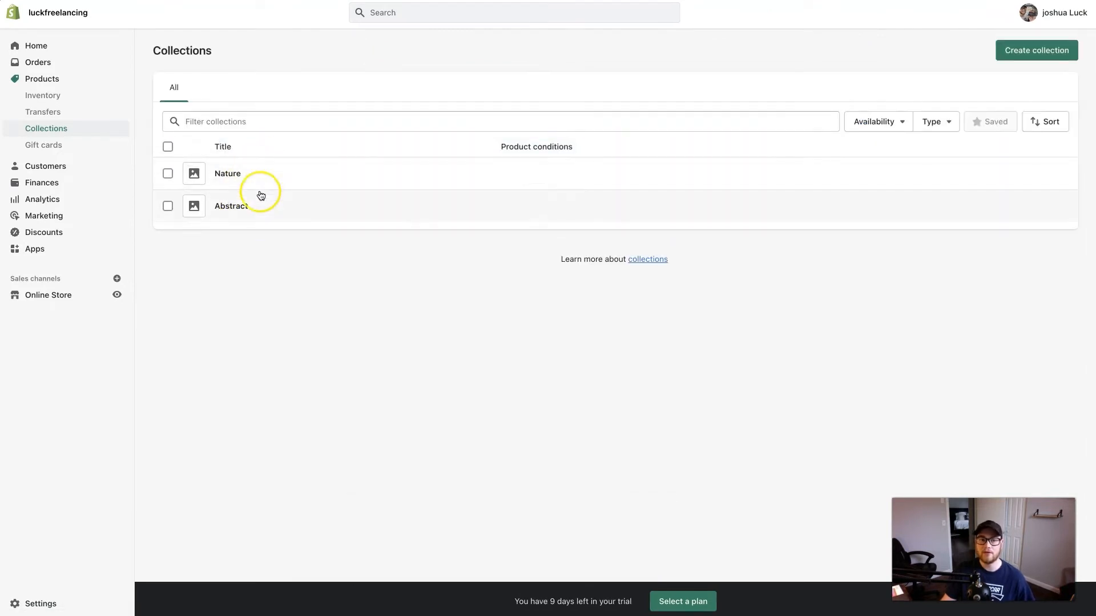
- Open the Pastel Shapes Laptop Sleeve product and review its description, media, collections and tags
{"action": "left_click", "coordinate": [47, 85]}
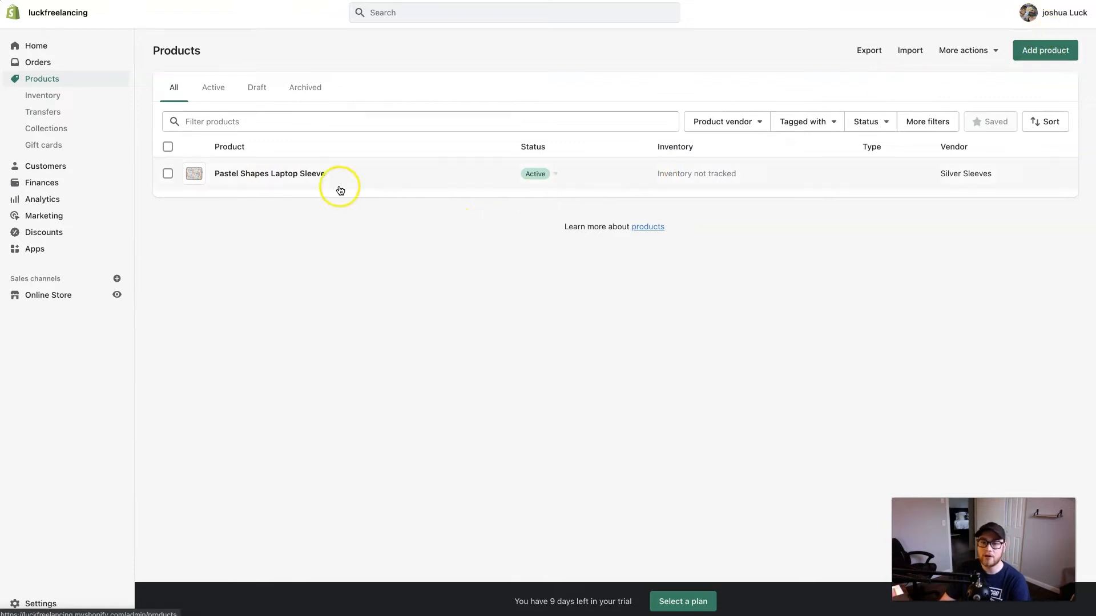
{"action": "left_click", "coordinate": [302, 175]}
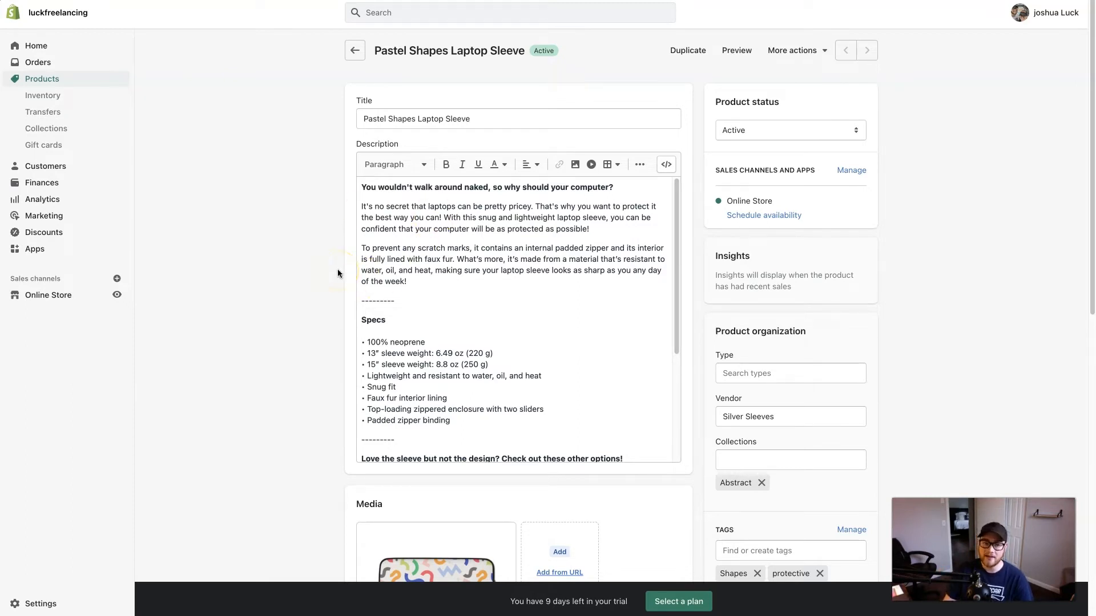
{"action": "scroll", "coordinate": [340, 357], "scroll_direction": "down", "scroll_amount": 3}
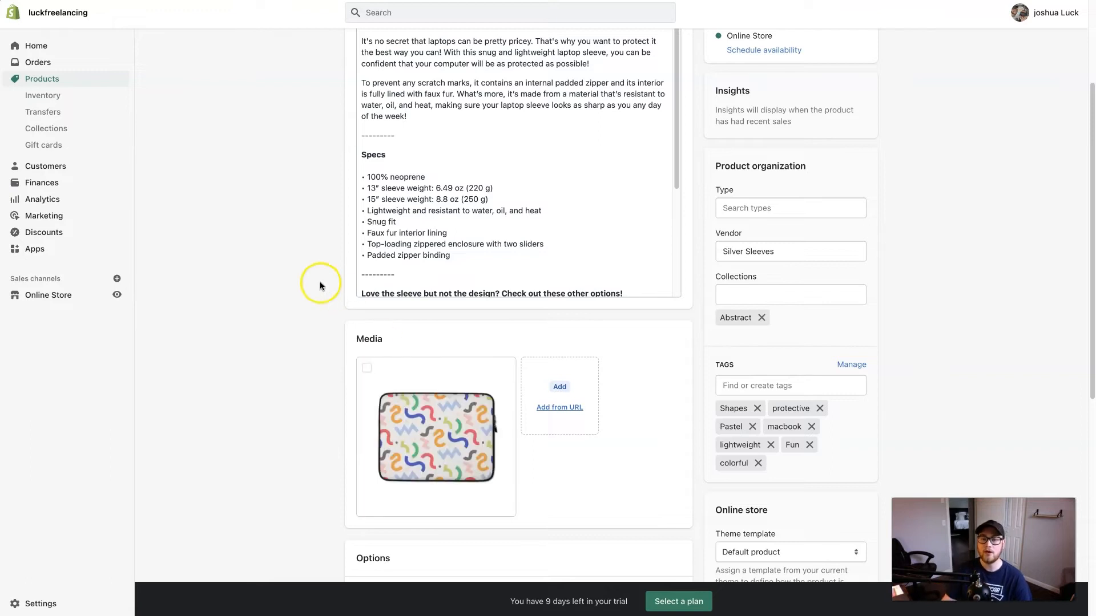
{"action": "scroll", "coordinate": [320, 282], "scroll_direction": "up", "scroll_amount": 3}
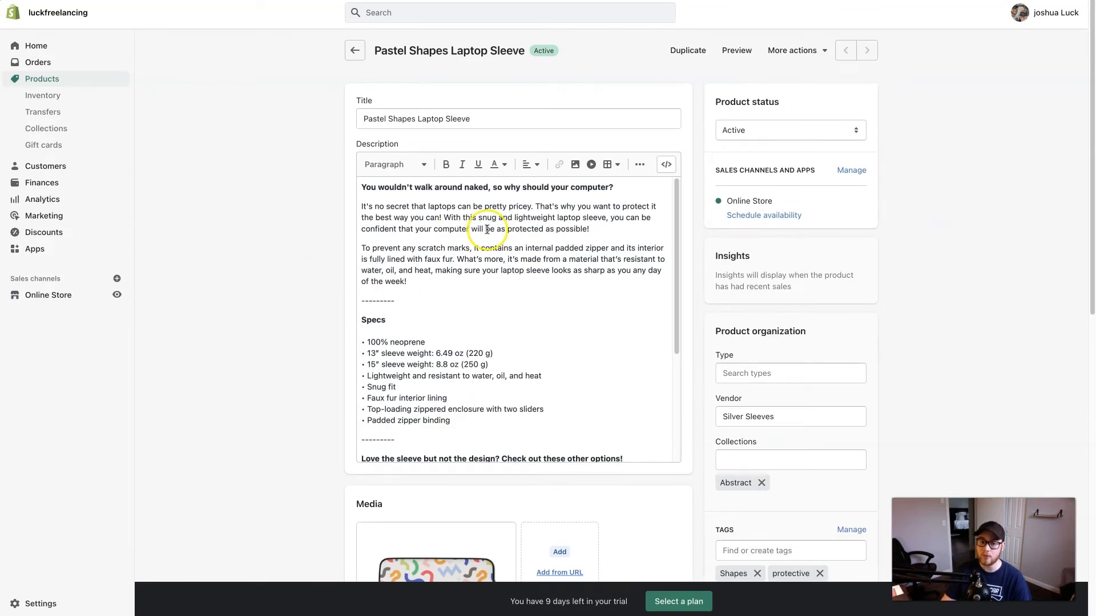
- Examine the product's title and its full description, from the introductory paragraphs through the specs to the size guide
{"action": "left_click_drag", "start_coordinate": [417, 280], "coordinate": [361, 206]}
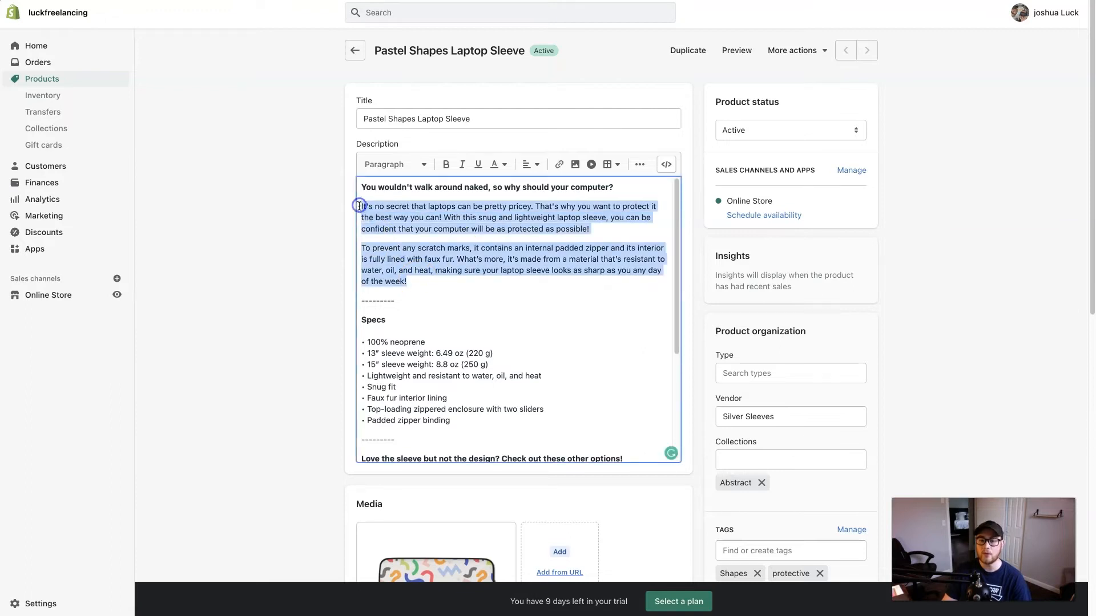
{"action": "left_click", "coordinate": [407, 289]}
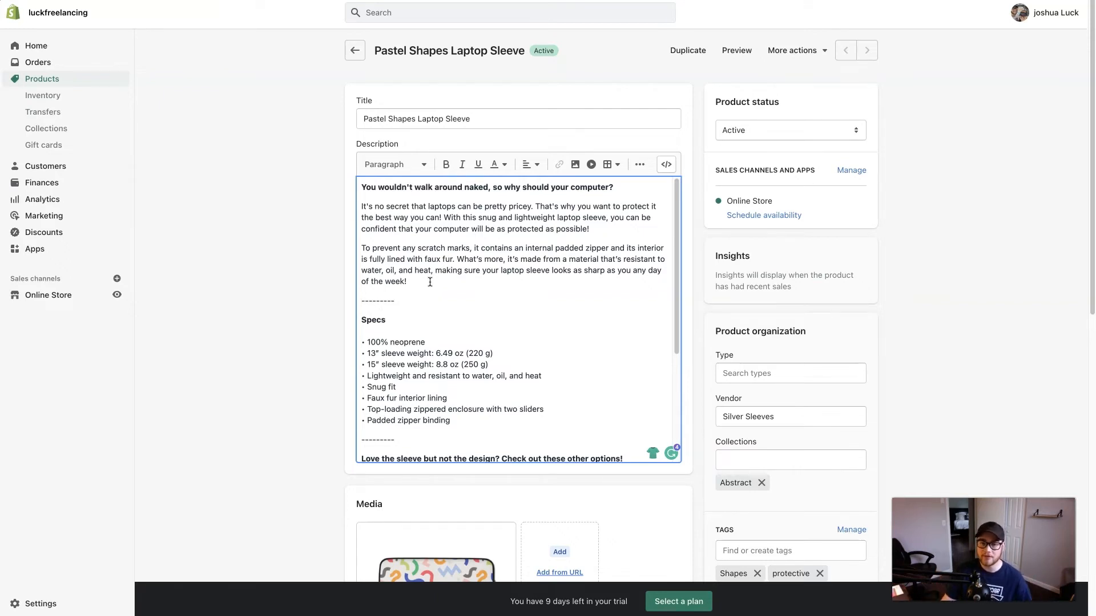
{"action": "double_click", "coordinate": [393, 120]}
{"action": "left_click", "coordinate": [393, 120]}
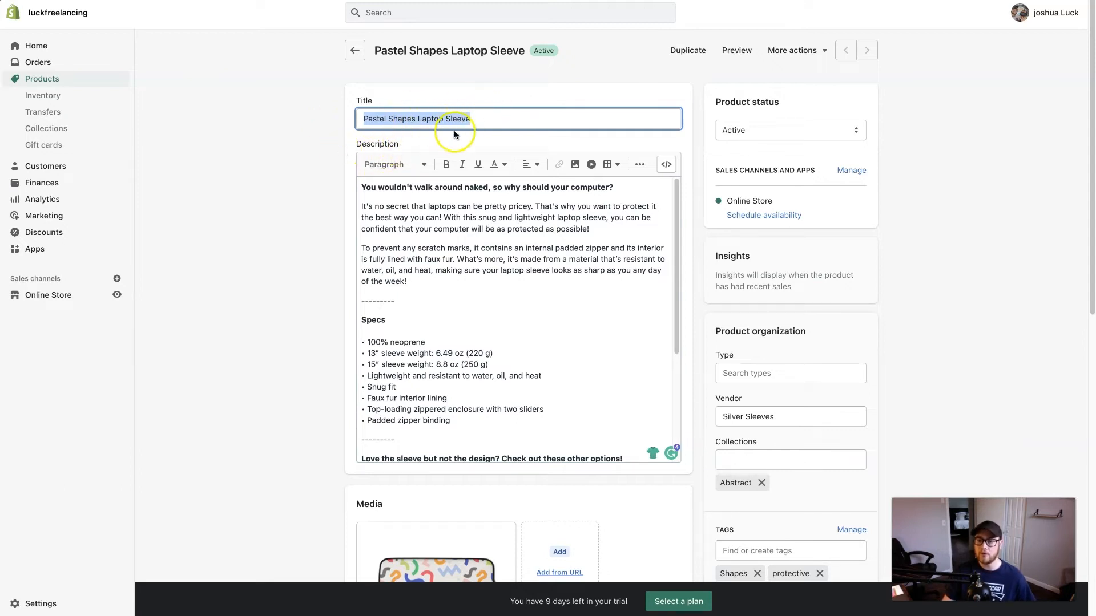
{"action": "left_click", "coordinate": [325, 163]}
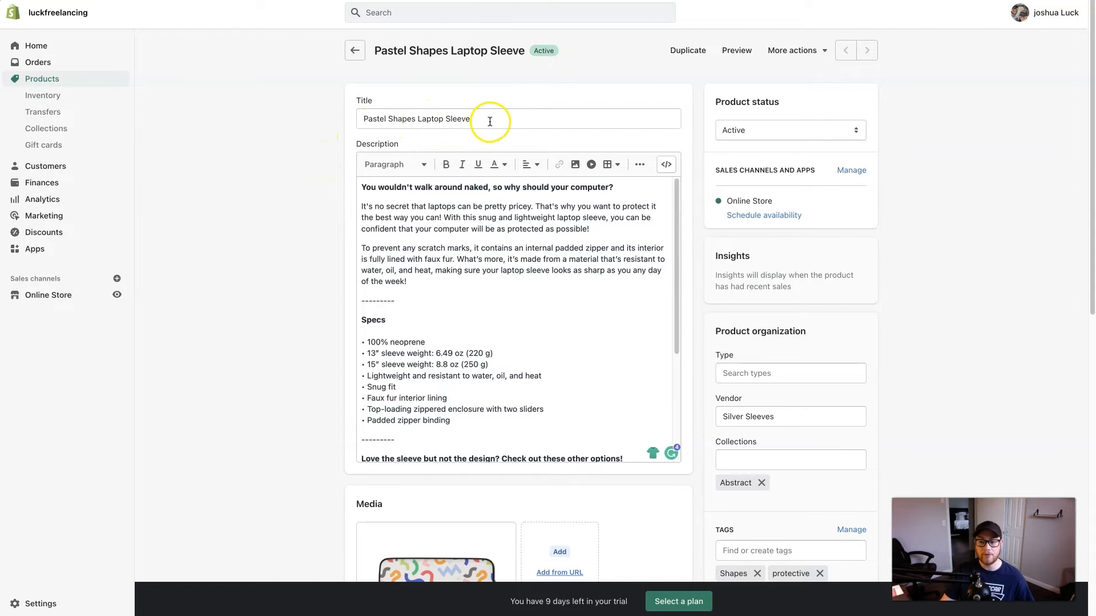
{"action": "scroll", "coordinate": [342, 213], "scroll_direction": "down", "scroll_amount": 1}
{"action": "scroll", "coordinate": [468, 274], "scroll_direction": "down", "scroll_amount": 1}
{"action": "scroll", "coordinate": [470, 277], "scroll_direction": "down", "scroll_amount": 3}
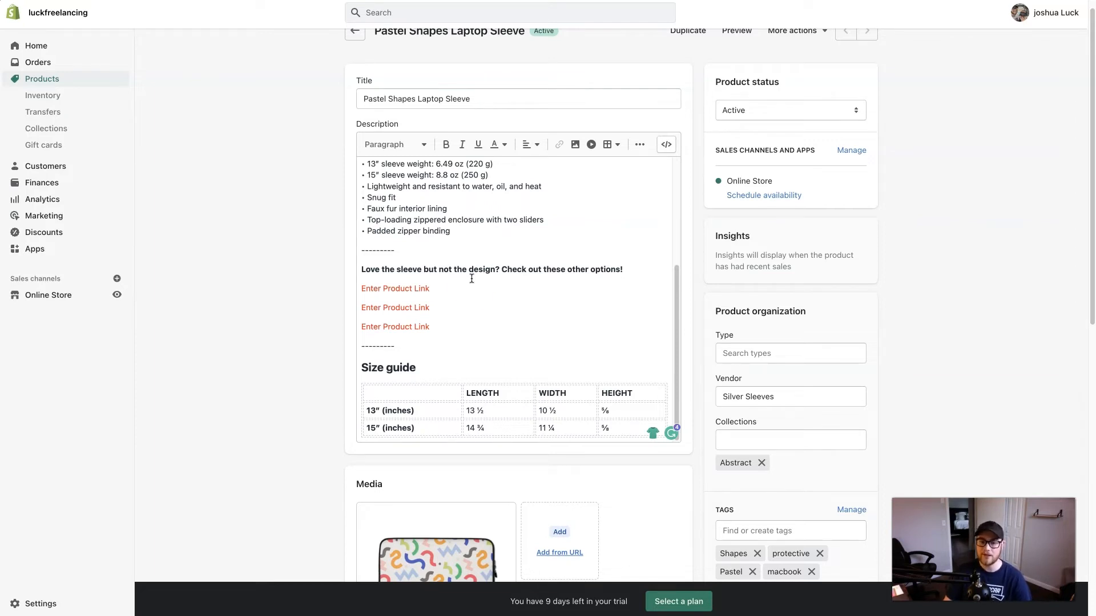
{"action": "scroll", "coordinate": [472, 283], "scroll_direction": "up", "scroll_amount": 4}
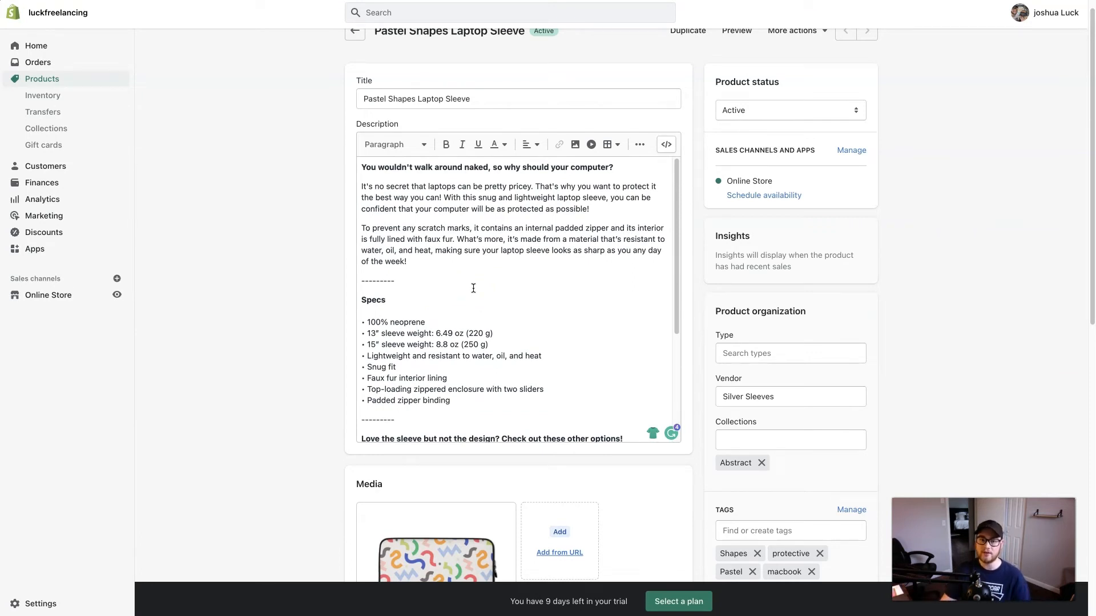
{"action": "left_click", "coordinate": [426, 260]}
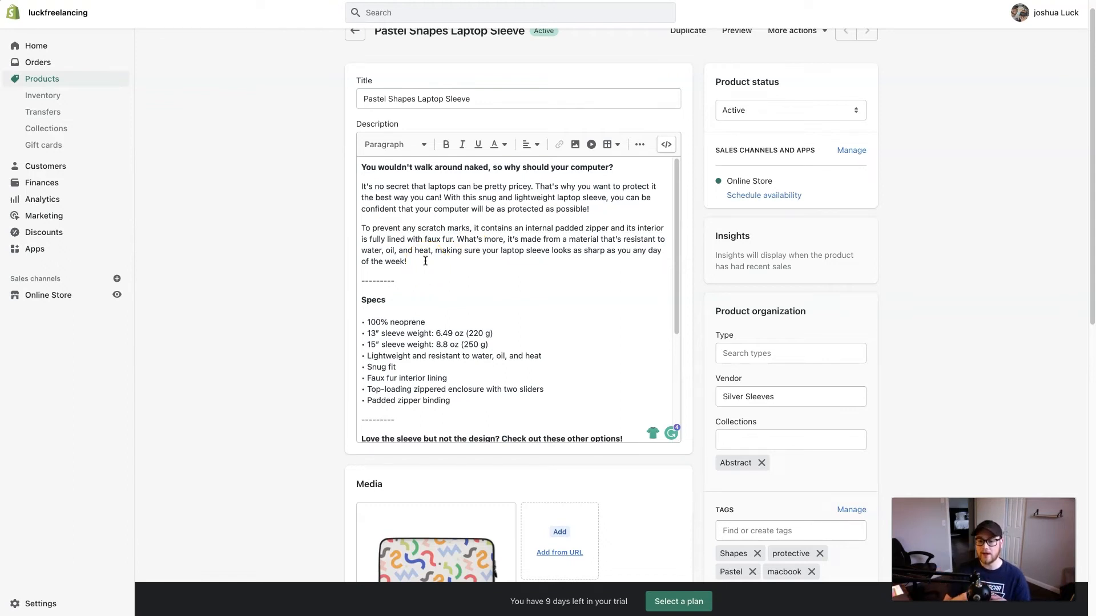
{"action": "left_click", "coordinate": [446, 222]}
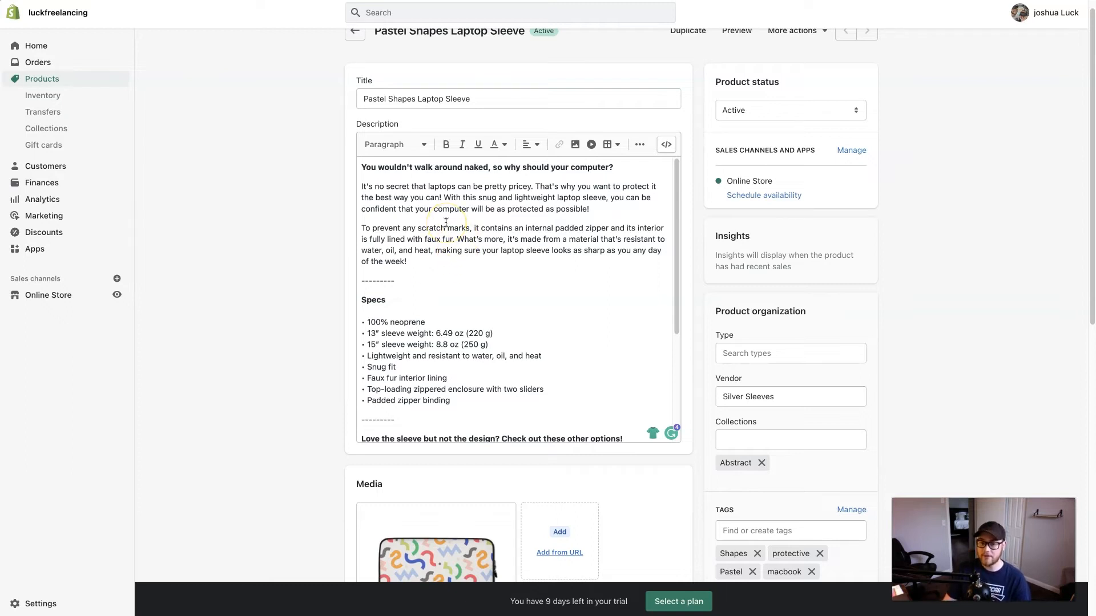
{"action": "left_click", "coordinate": [435, 271]}
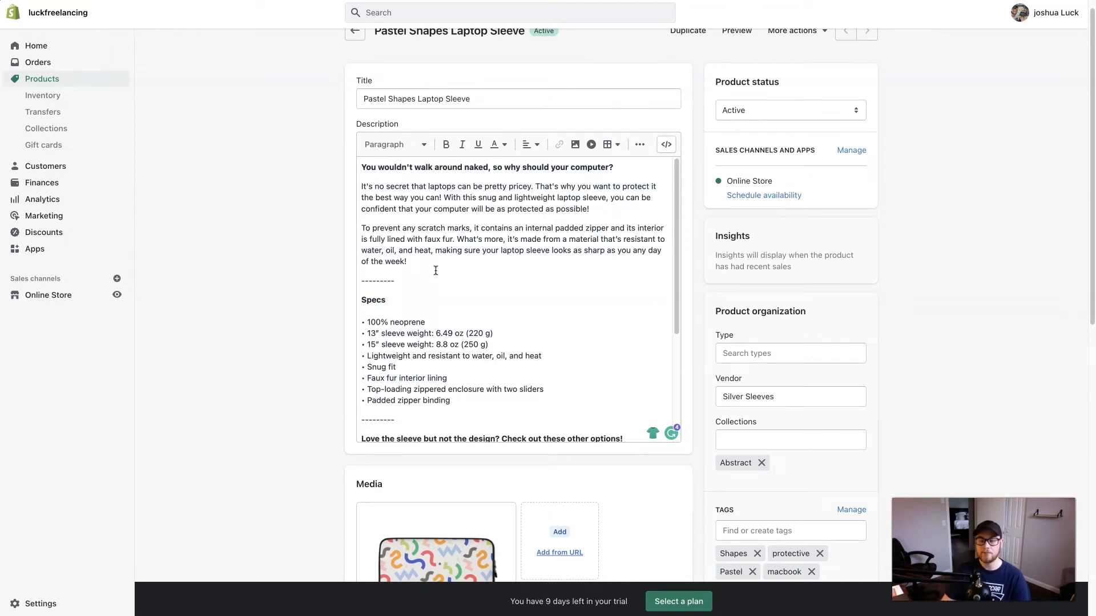
- Format the description's opening line "You wouldn't walk around naked, so why should your computer?" as a heading
{"action": "left_click_drag", "start_coordinate": [361, 166], "coordinate": [624, 173]}
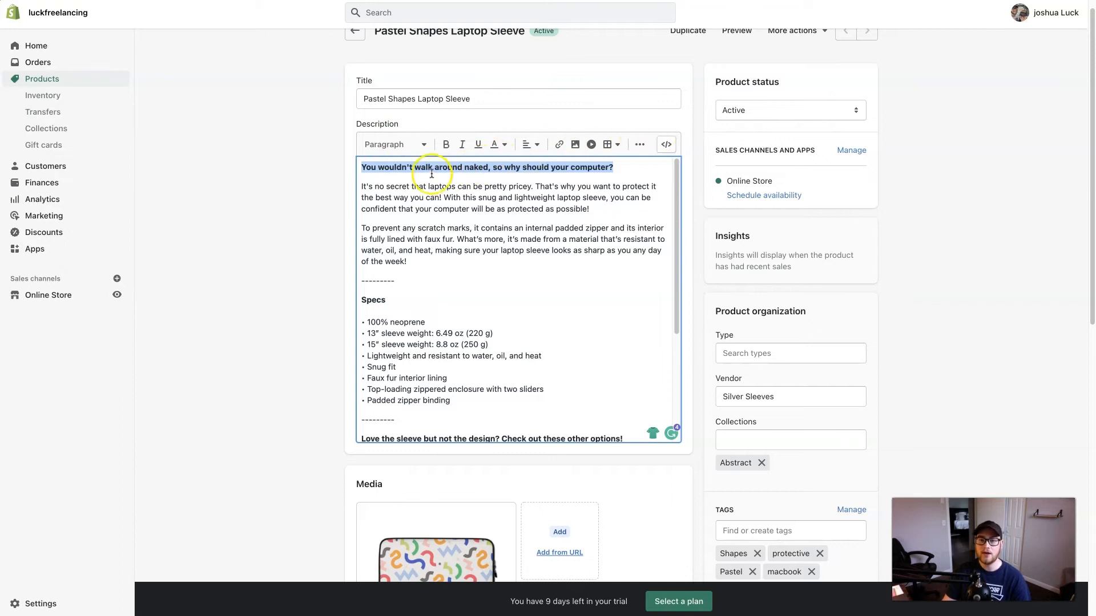
{"action": "left_click", "coordinate": [419, 144]}
{"action": "left_click", "coordinate": [407, 260]}
{"action": "left_click", "coordinate": [508, 210]}
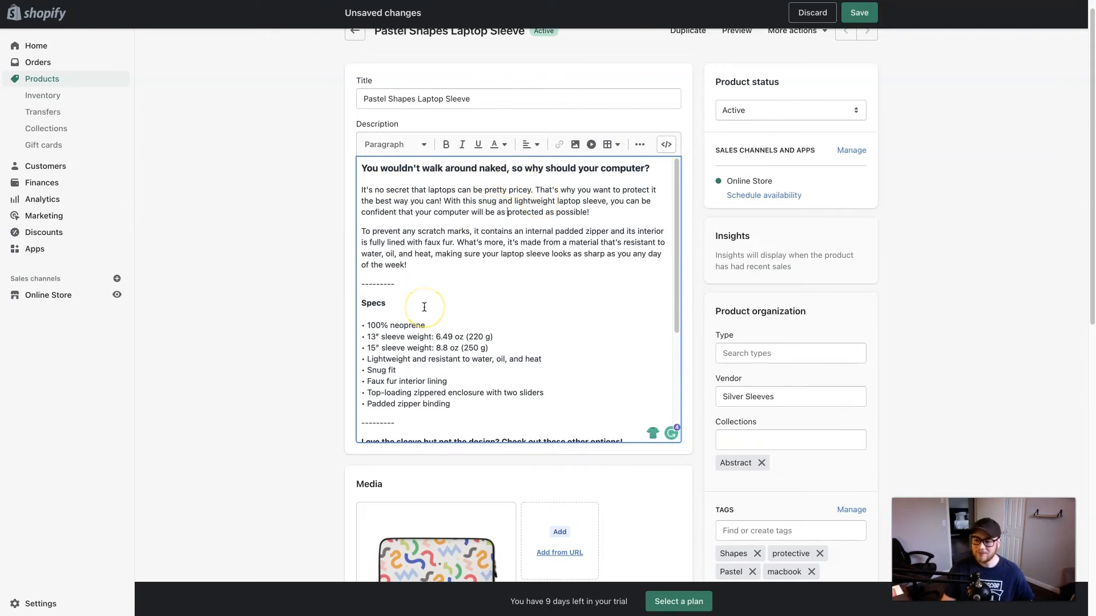
- Examine the wording of the description's heading and its two introductory paragraphs
{"action": "left_click_drag", "start_coordinate": [507, 169], "coordinate": [465, 170]}
{"action": "left_click", "coordinate": [532, 212]}
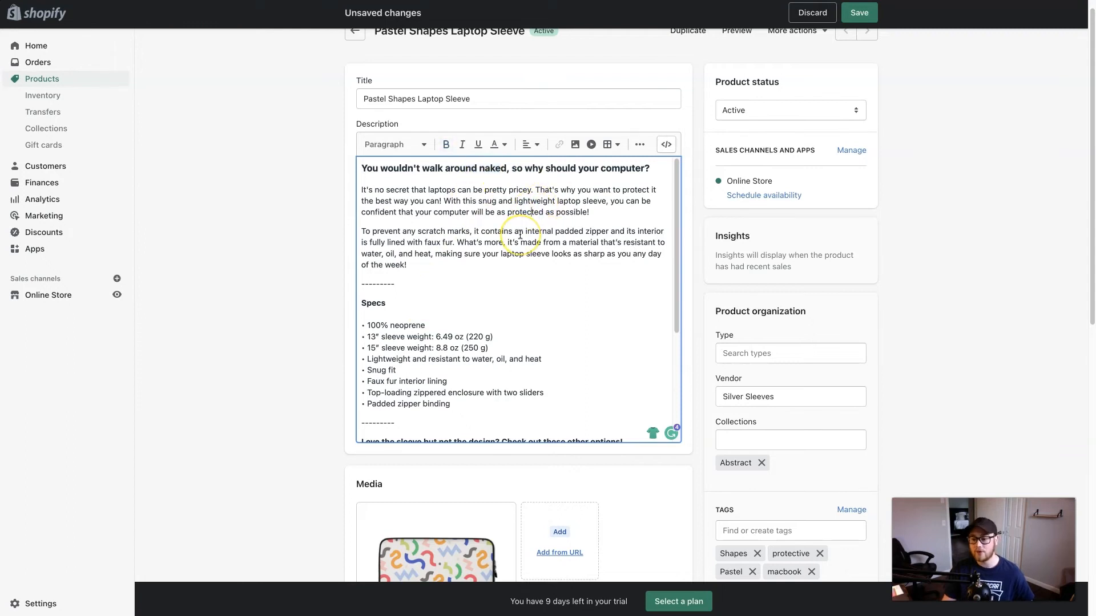
{"action": "left_click", "coordinate": [411, 264]}
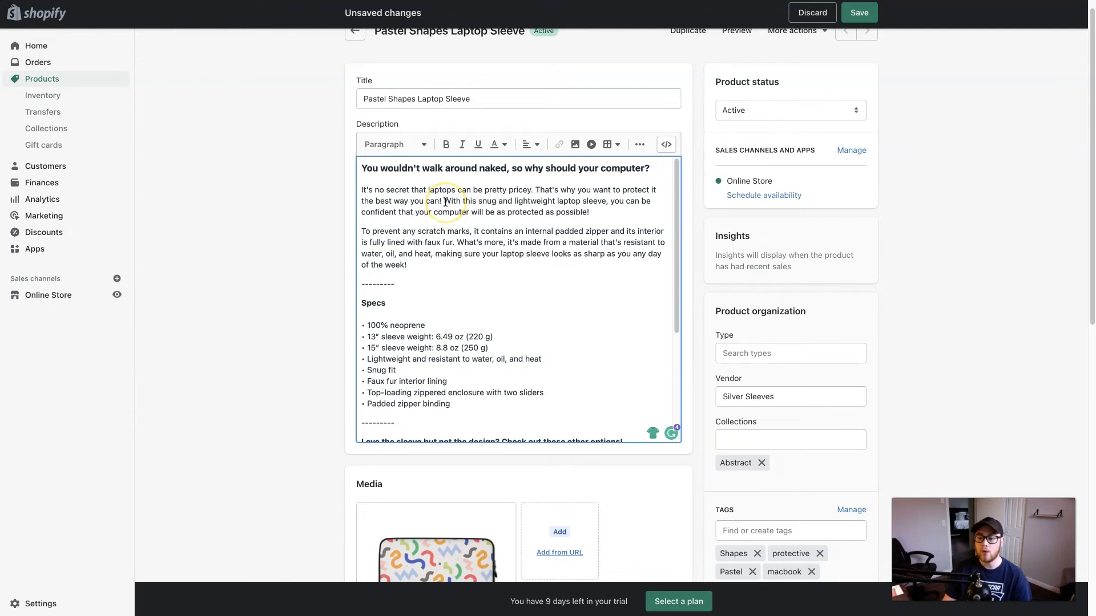
{"action": "left_click_drag", "start_coordinate": [445, 200], "coordinate": [604, 201]}
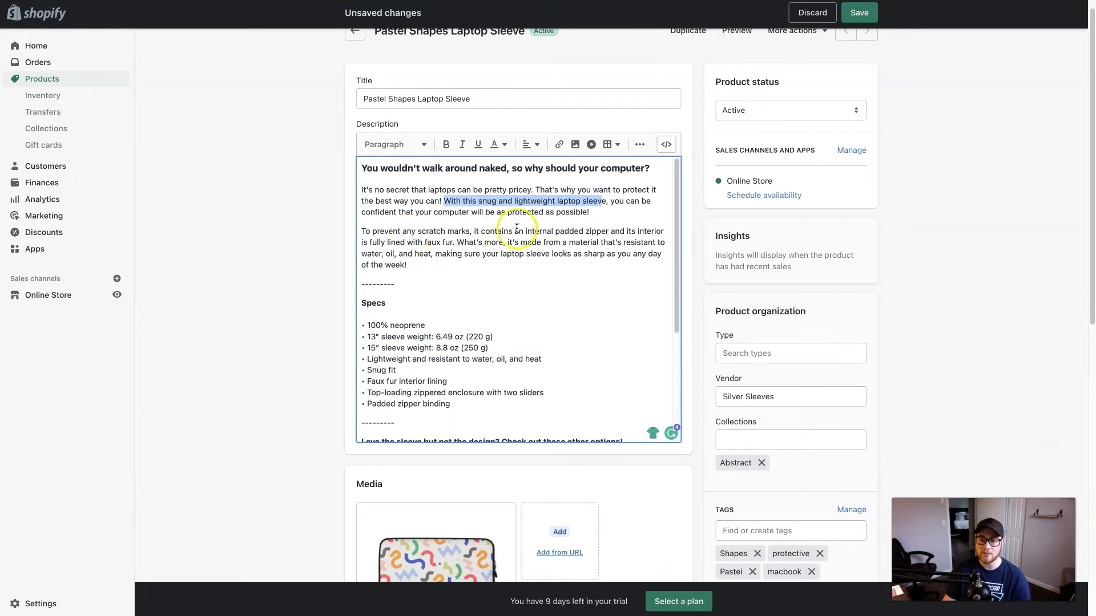
{"action": "left_click", "coordinate": [427, 266]}
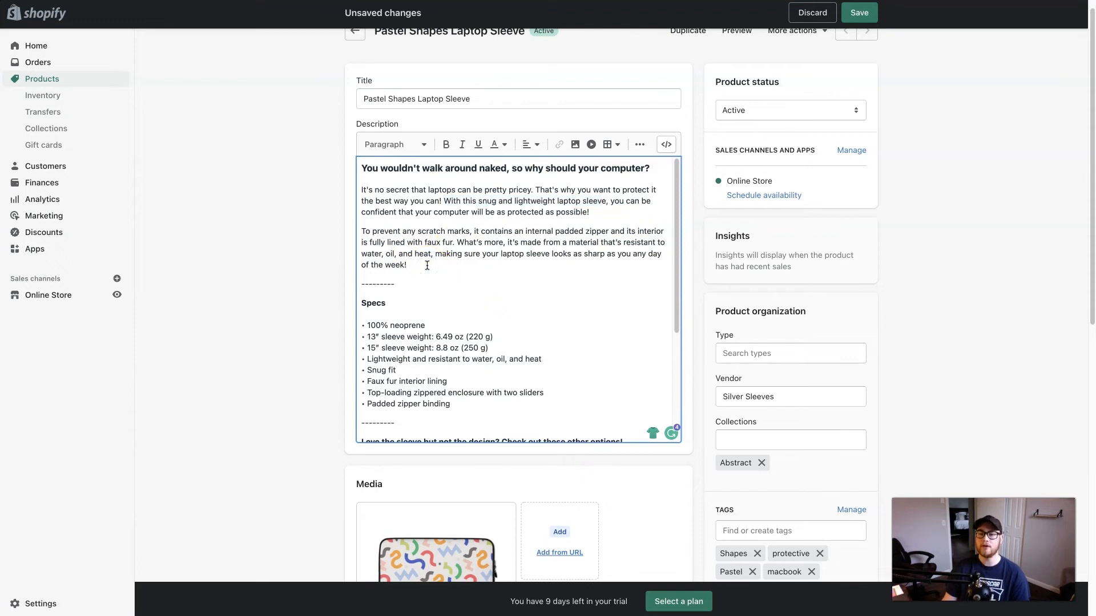
{"action": "left_click_drag", "start_coordinate": [434, 268], "coordinate": [361, 177]}
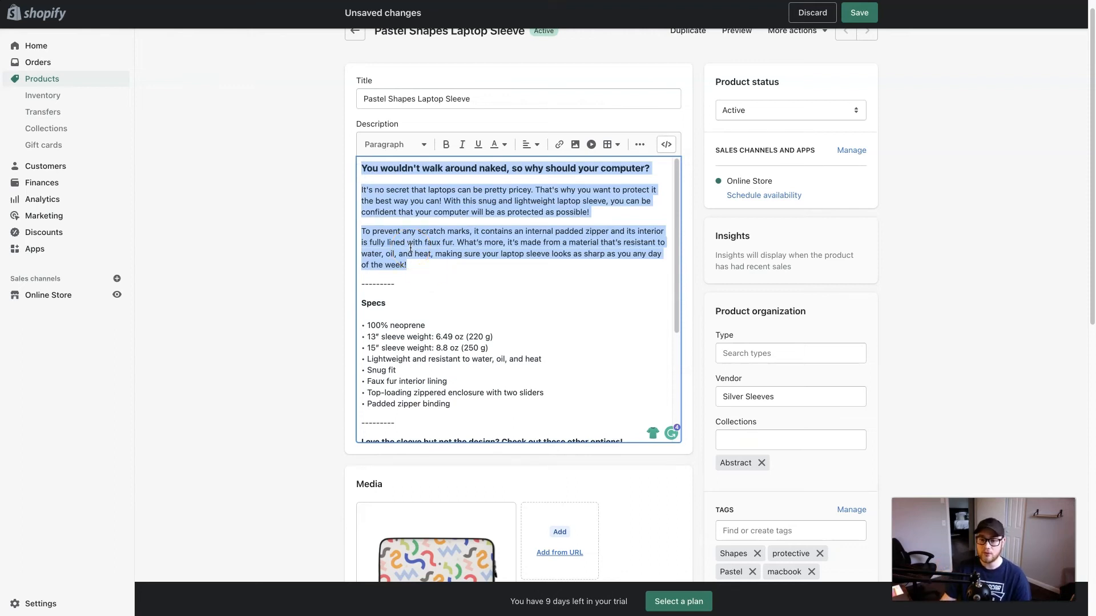
- Examine the description's specs list and the three "Enter Product Link" placeholders for other designs
{"action": "scroll", "coordinate": [430, 257], "scroll_direction": "down", "scroll_amount": 1}
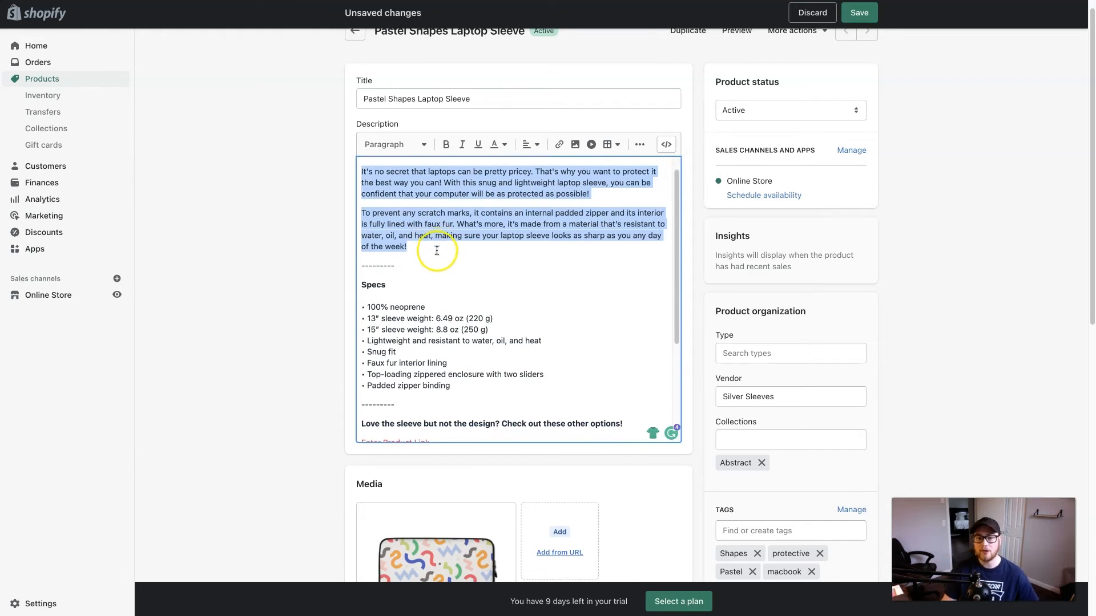
{"action": "scroll", "coordinate": [436, 251], "scroll_direction": "down", "scroll_amount": 4}
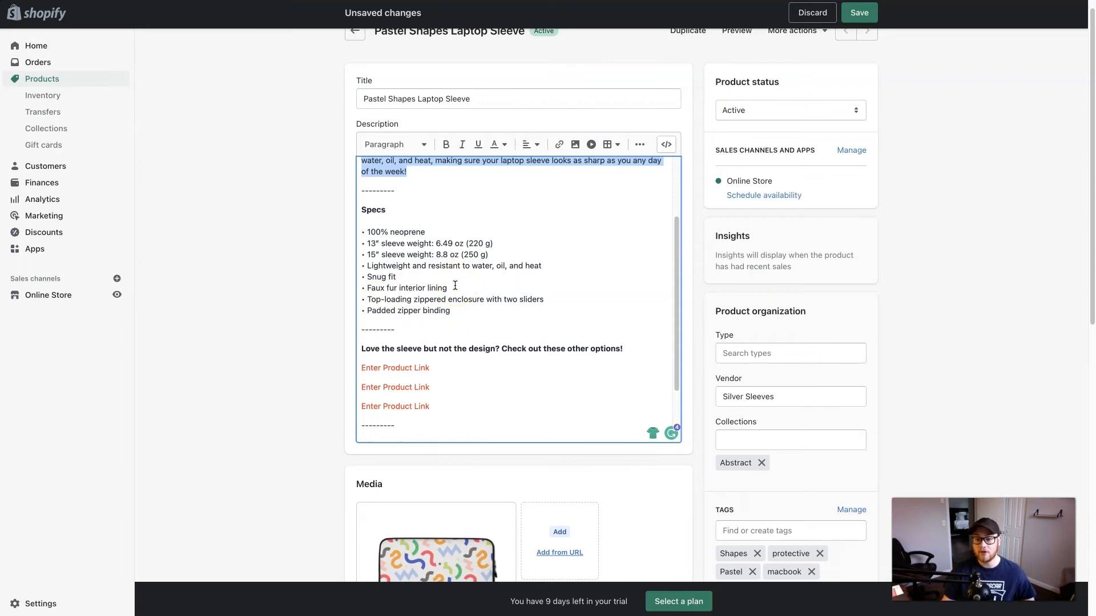
{"action": "scroll", "coordinate": [455, 285], "scroll_direction": "down", "scroll_amount": 3}
{"action": "left_click", "coordinate": [442, 306]}
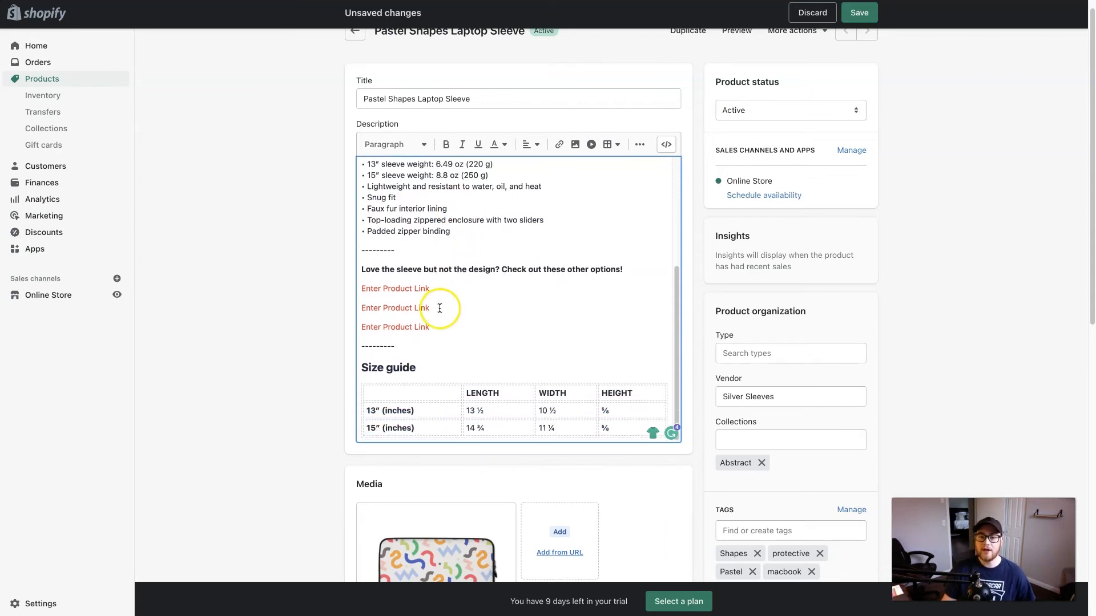
{"action": "left_click_drag", "start_coordinate": [430, 327], "coordinate": [361, 288]}
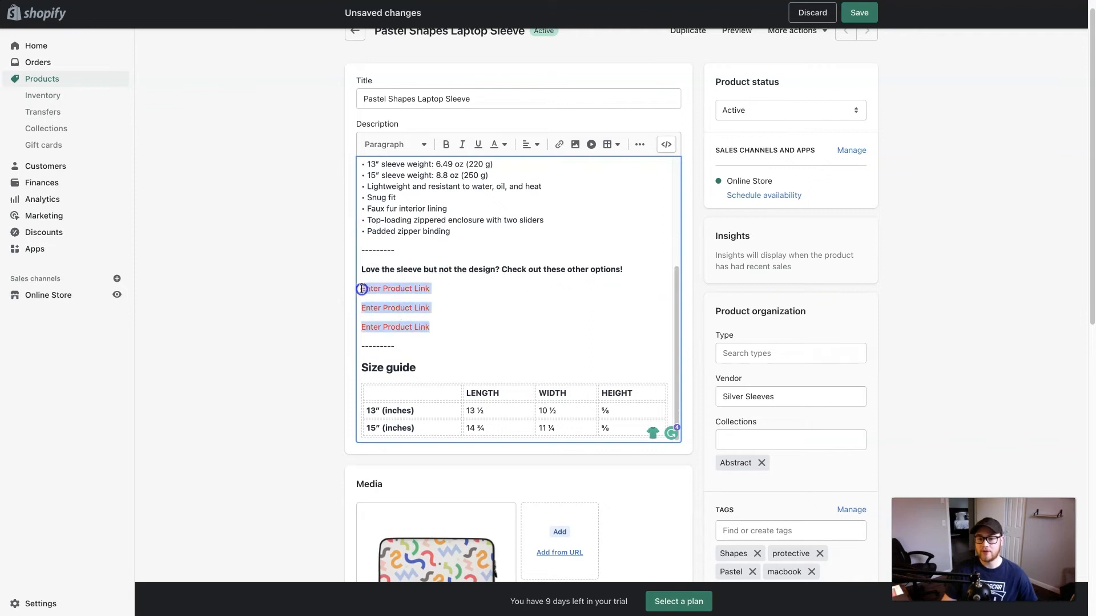
{"action": "left_click", "coordinate": [501, 303]}
{"action": "scroll", "coordinate": [463, 360], "scroll_direction": "down", "scroll_amount": 1}
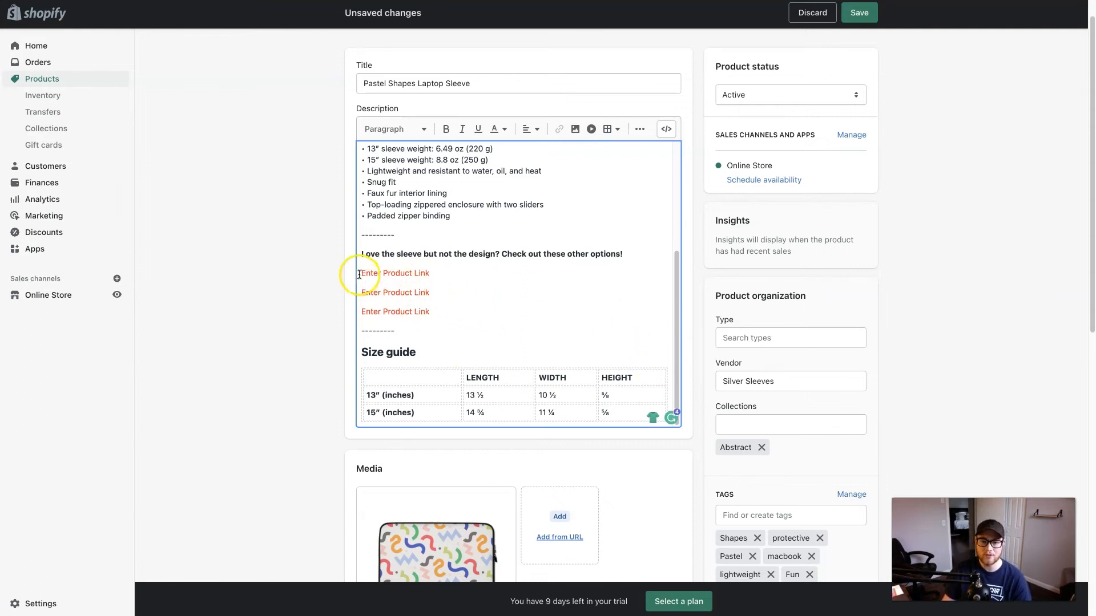
{"action": "left_click_drag", "start_coordinate": [359, 274], "coordinate": [431, 311]}
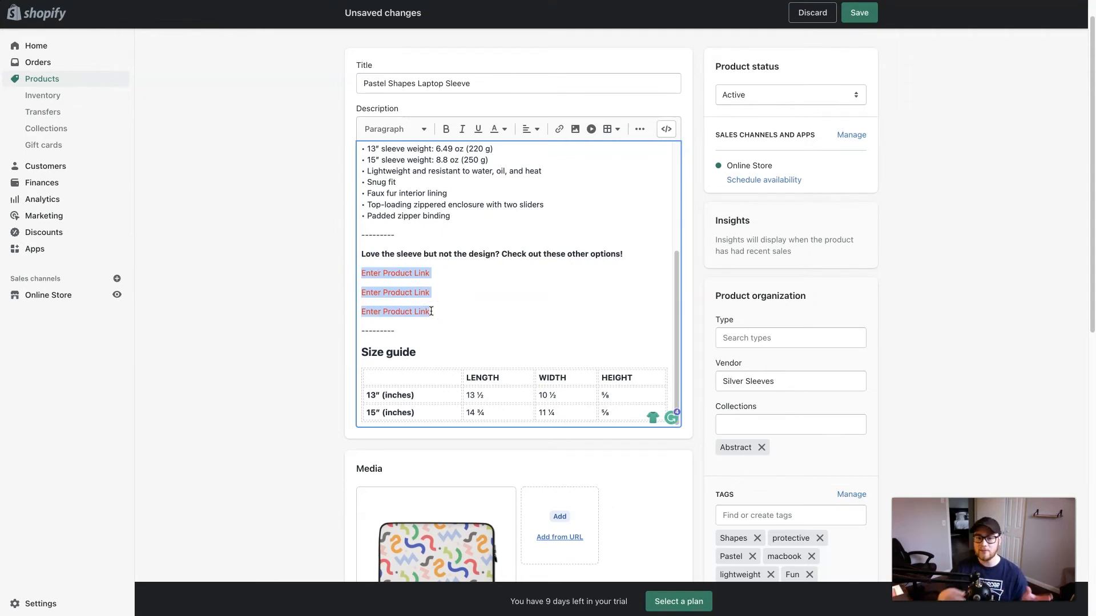
{"action": "left_click", "coordinate": [430, 311]}
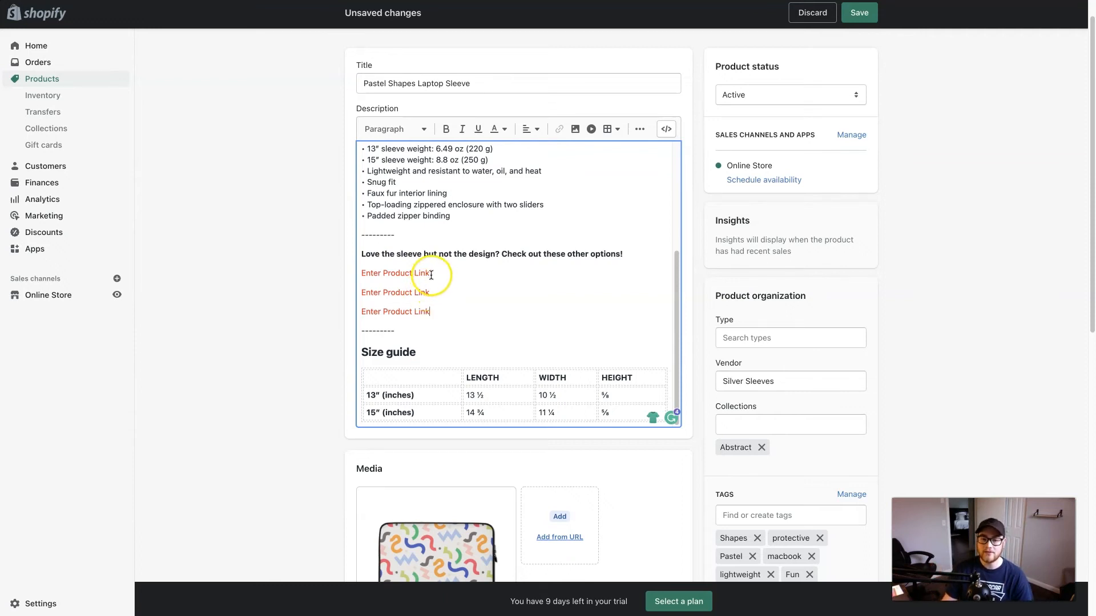
{"action": "left_click_drag", "start_coordinate": [431, 273], "coordinate": [357, 276]}
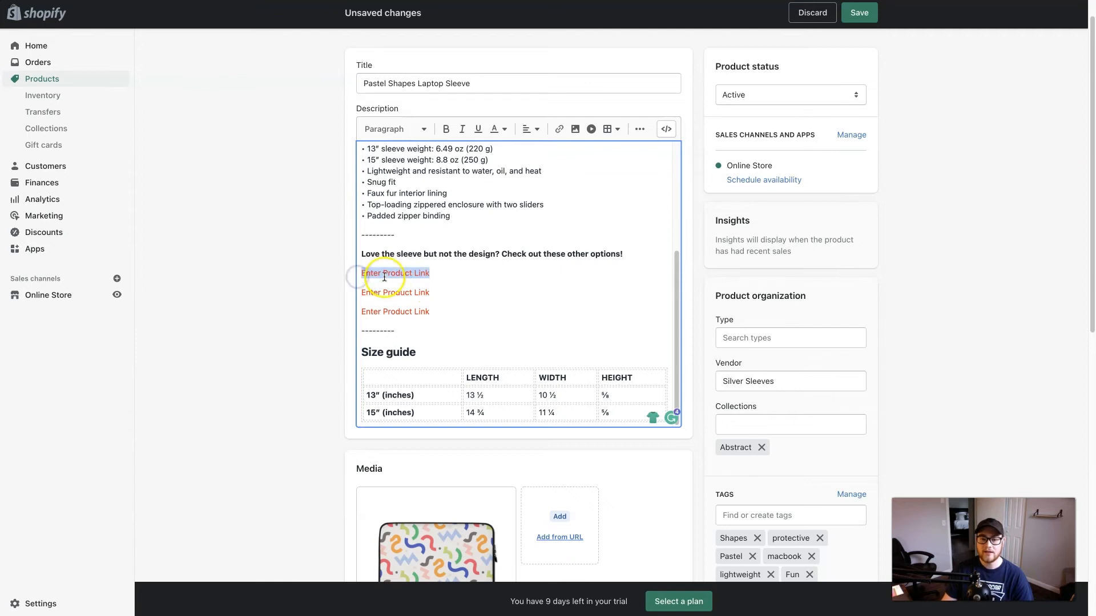
{"action": "left_click", "coordinate": [559, 130]}
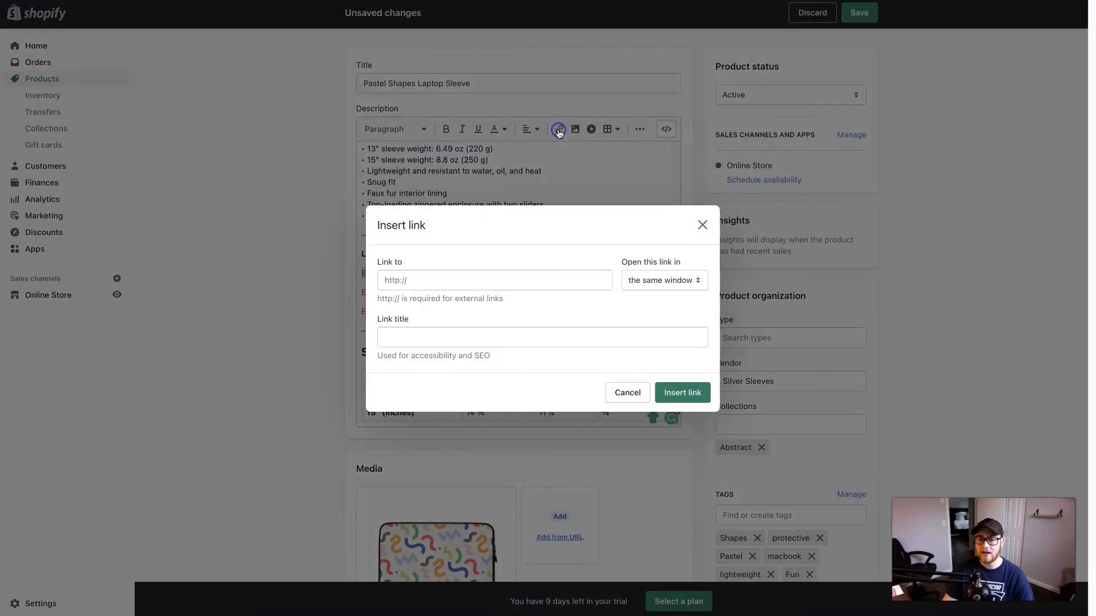
{"action": "left_click", "coordinate": [545, 288]}
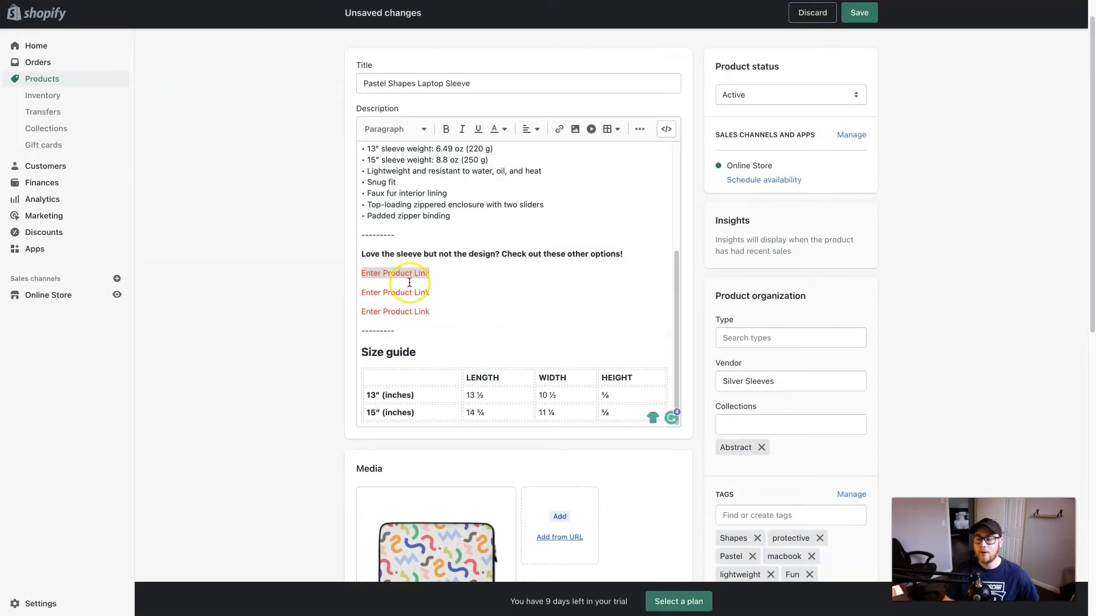
{"action": "left_click", "coordinate": [366, 298]}
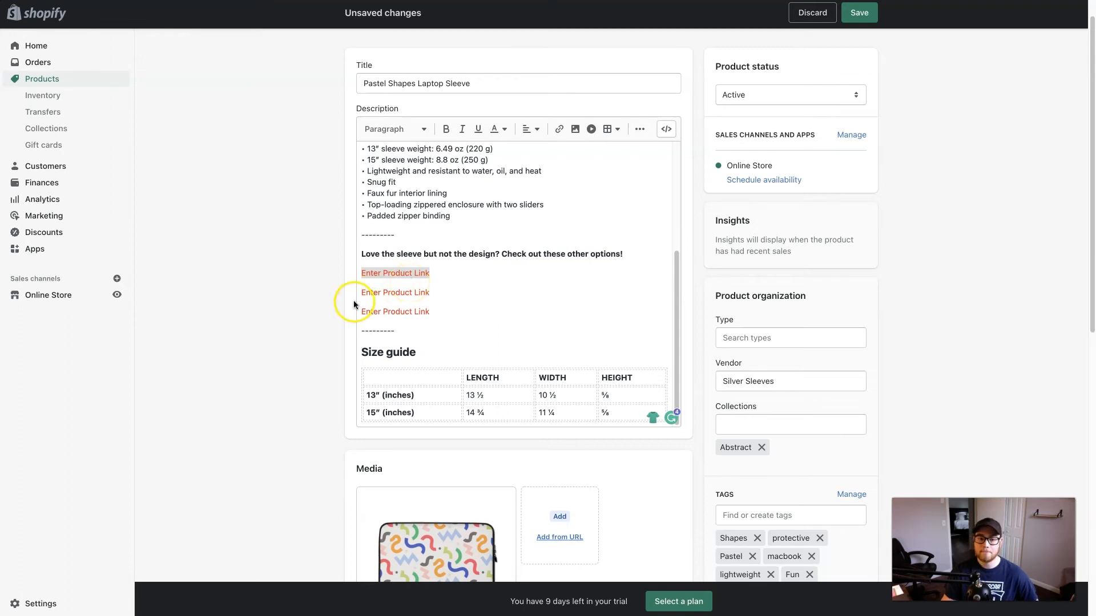
- Examine the description's size guide, the product media, the size options and the variants
{"action": "scroll", "coordinate": [357, 303], "scroll_direction": "down", "scroll_amount": 1}
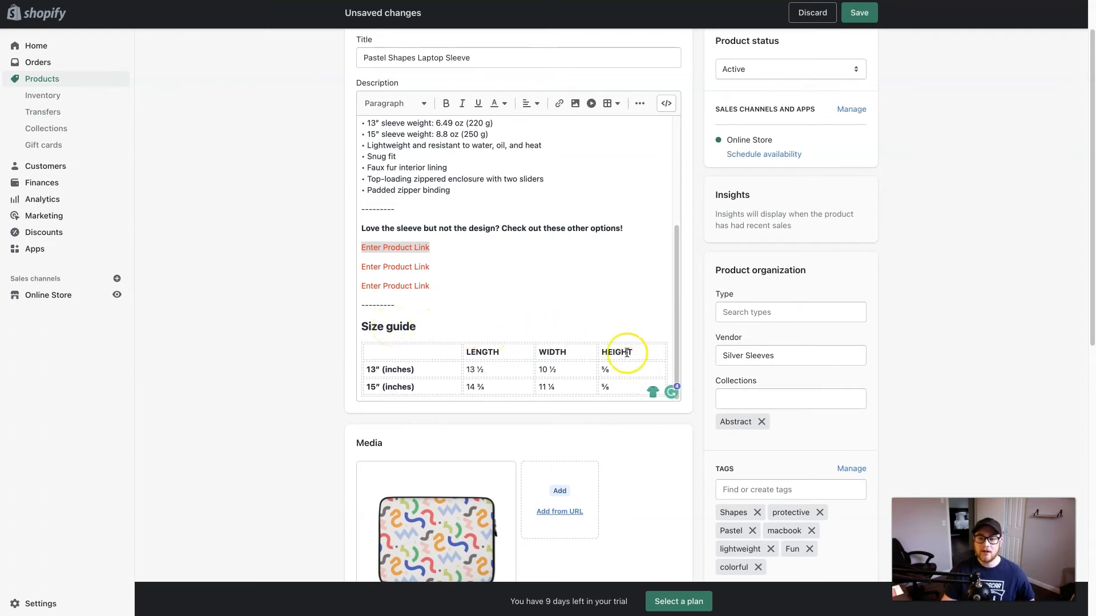
{"action": "left_click_drag", "start_coordinate": [362, 326], "coordinate": [579, 386]}
{"action": "left_click", "coordinate": [325, 343]}
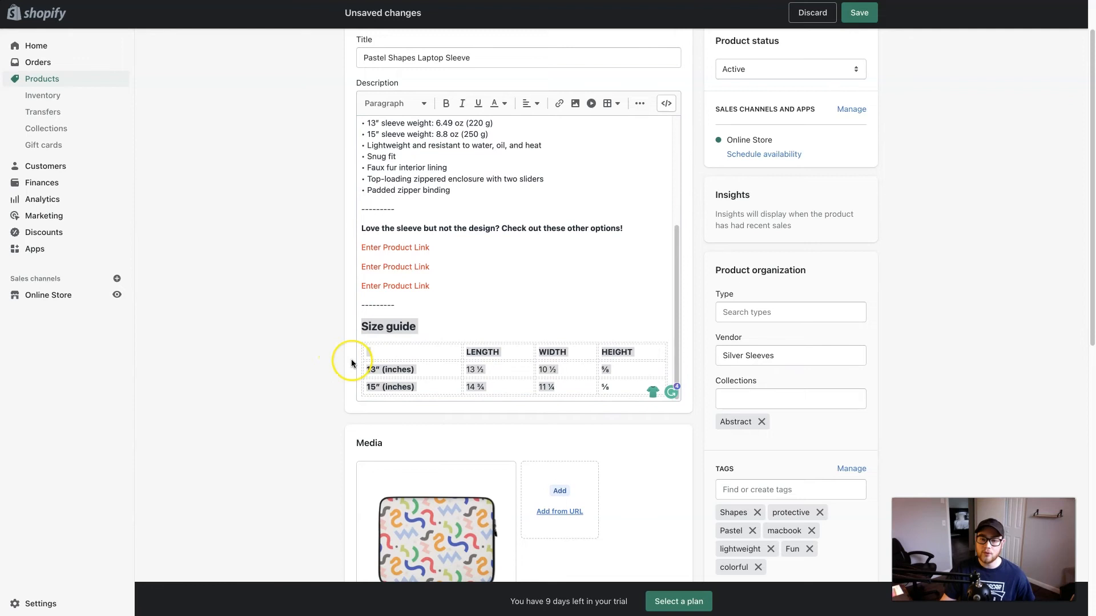
{"action": "scroll", "coordinate": [351, 359], "scroll_direction": "down", "scroll_amount": 1}
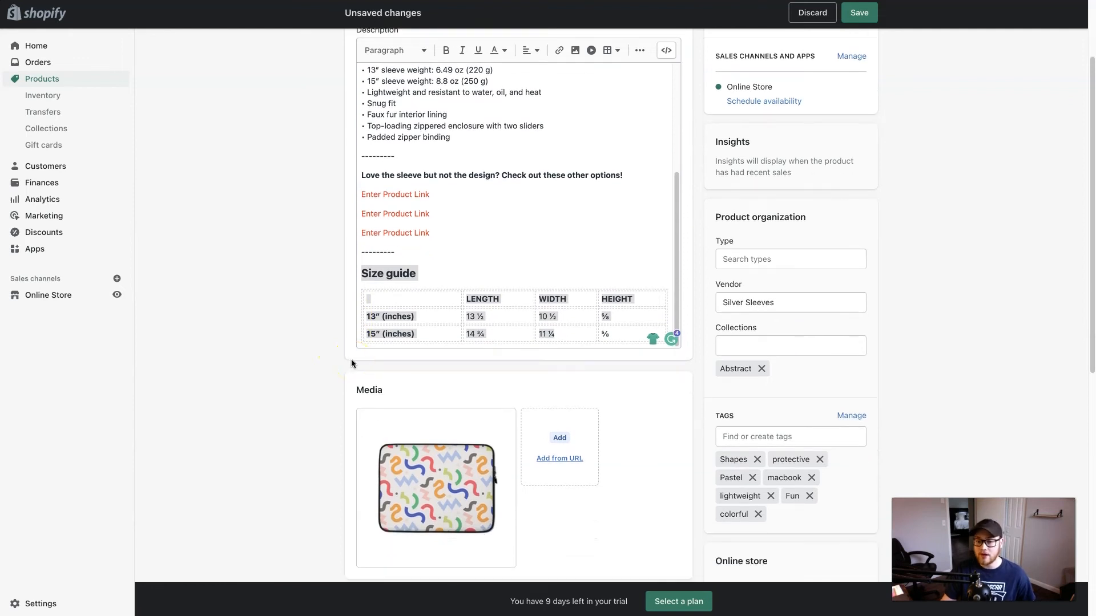
{"action": "scroll", "coordinate": [351, 363], "scroll_direction": "up", "scroll_amount": 1}
{"action": "left_click", "coordinate": [489, 213]}
{"action": "scroll", "coordinate": [490, 207], "scroll_direction": "up", "scroll_amount": 4}
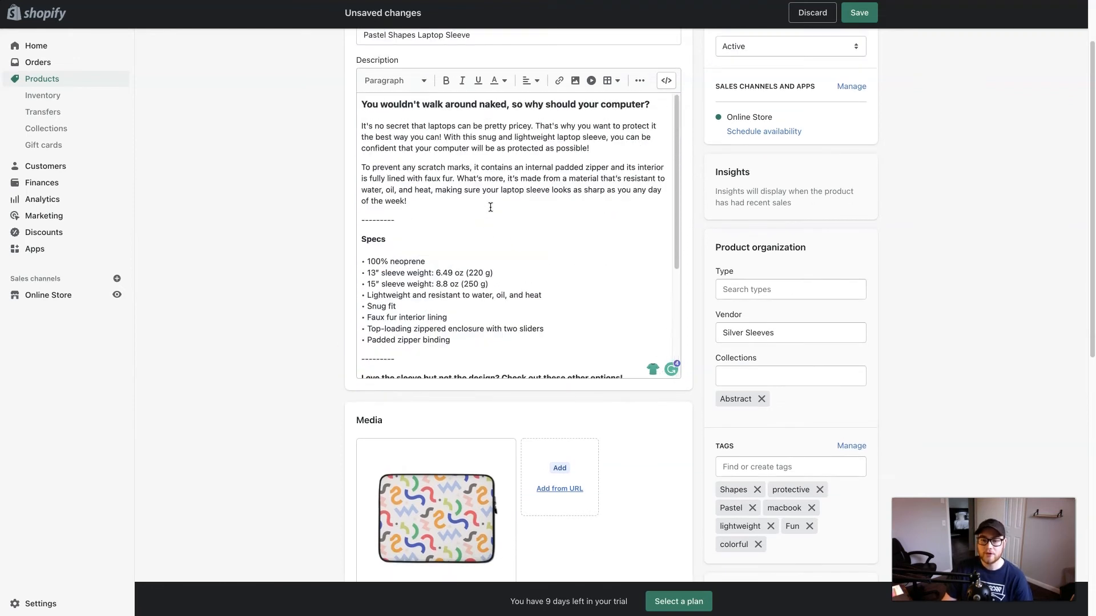
{"action": "scroll", "coordinate": [490, 207], "scroll_direction": "up", "scroll_amount": 1}
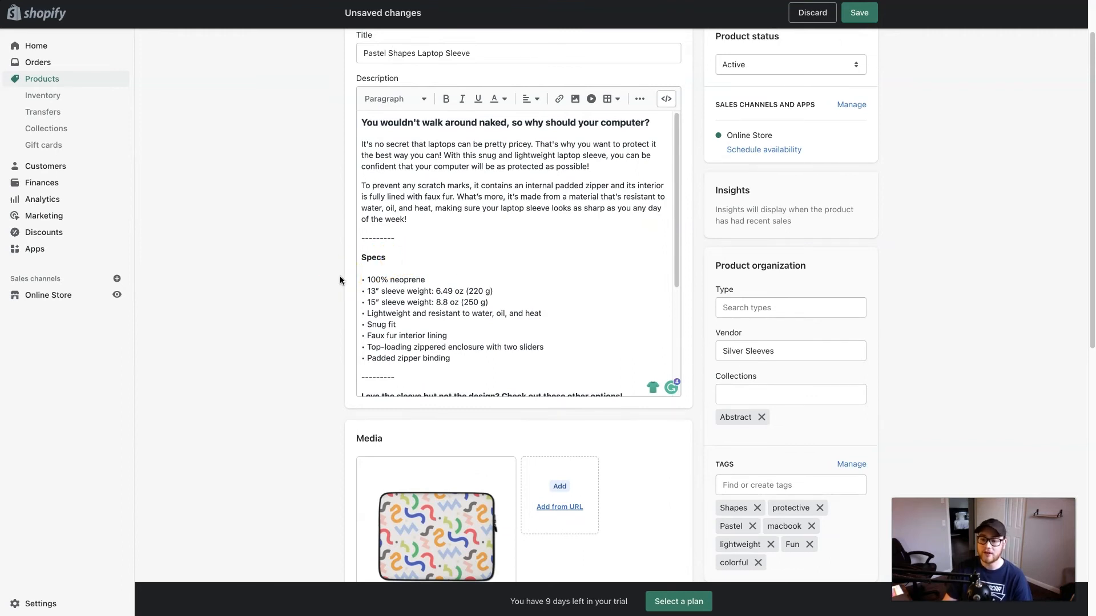
{"action": "scroll", "coordinate": [340, 280], "scroll_direction": "down", "scroll_amount": 7}
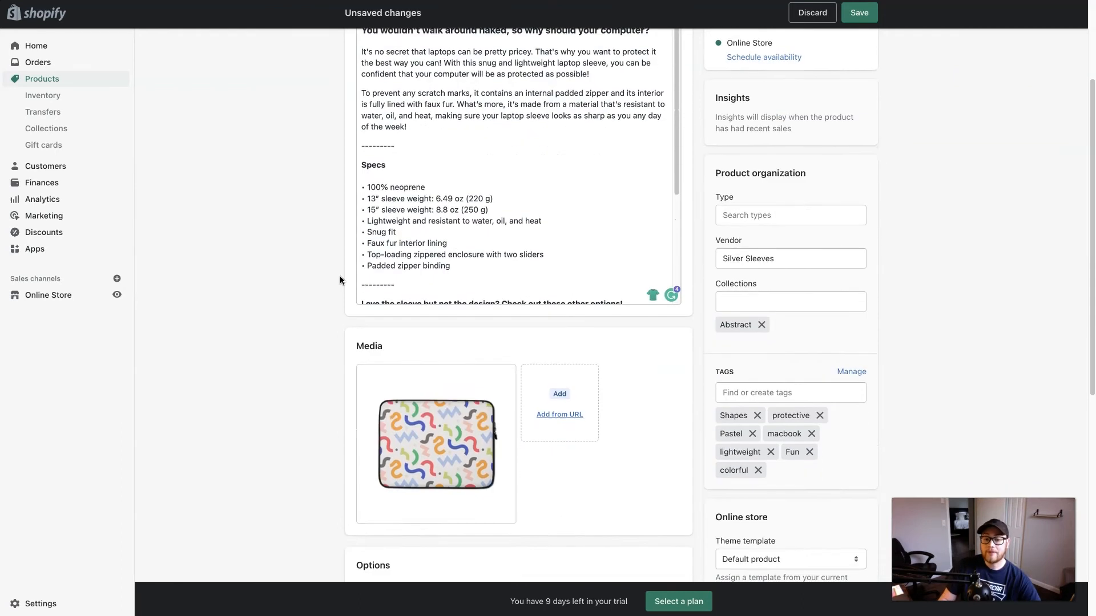
{"action": "scroll", "coordinate": [340, 279], "scroll_direction": "up", "scroll_amount": 1}
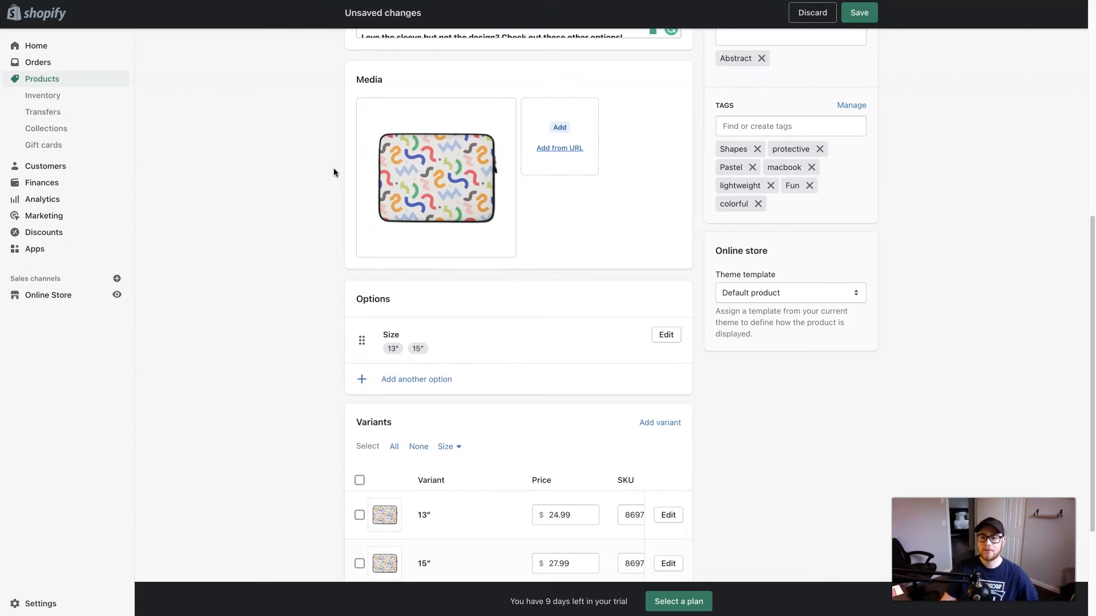
{"action": "scroll", "coordinate": [333, 168], "scroll_direction": "down", "scroll_amount": 1}
{"action": "scroll", "coordinate": [329, 254], "scroll_direction": "down", "scroll_amount": 1}
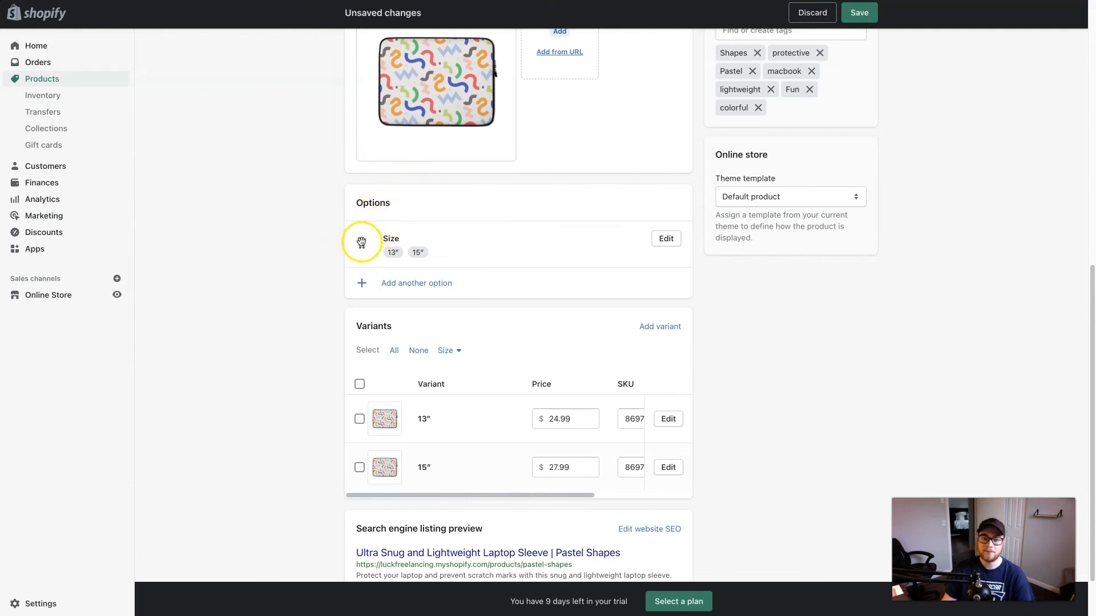
- Try to add a second product option named Size with the value 13"
{"action": "left_click", "coordinate": [412, 284]}
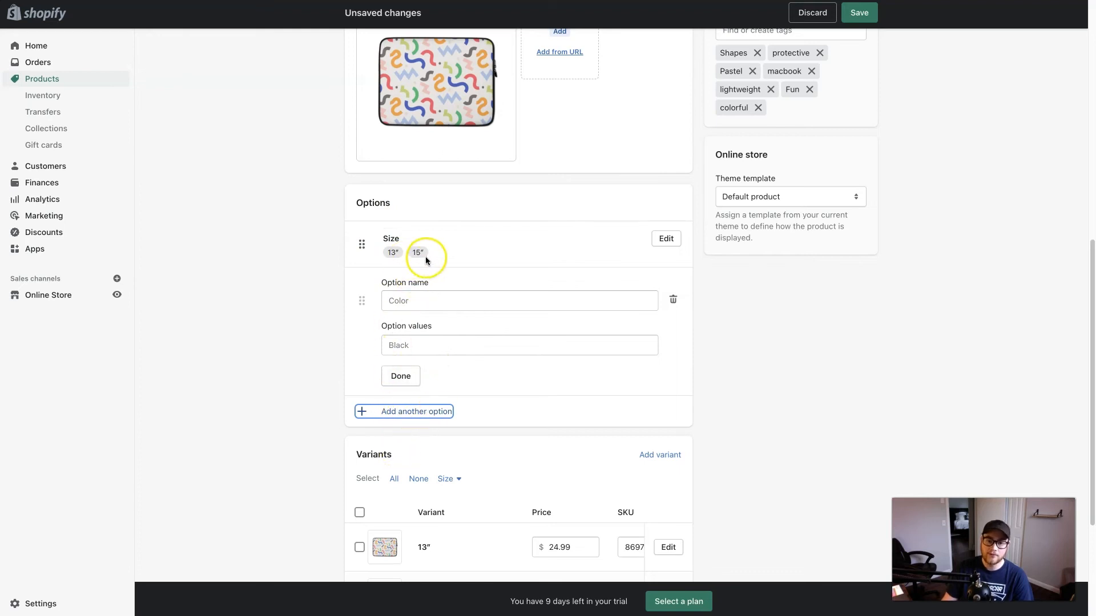
{"action": "left_click", "coordinate": [415, 301]}
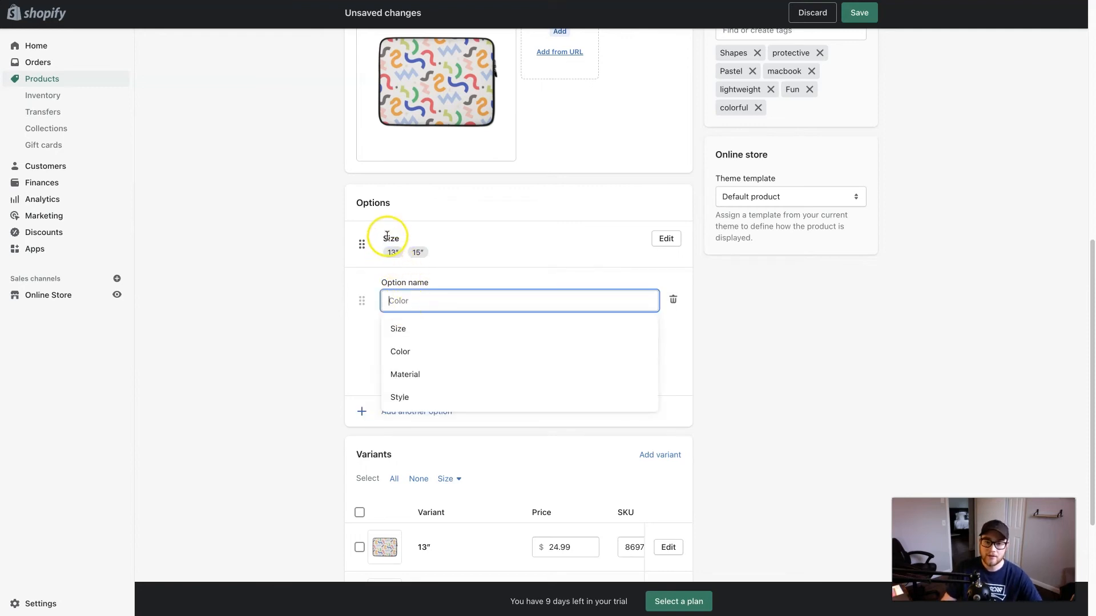
{"action": "left_click_drag", "start_coordinate": [382, 238], "coordinate": [400, 233]}
{"action": "left_click", "coordinate": [403, 300]}
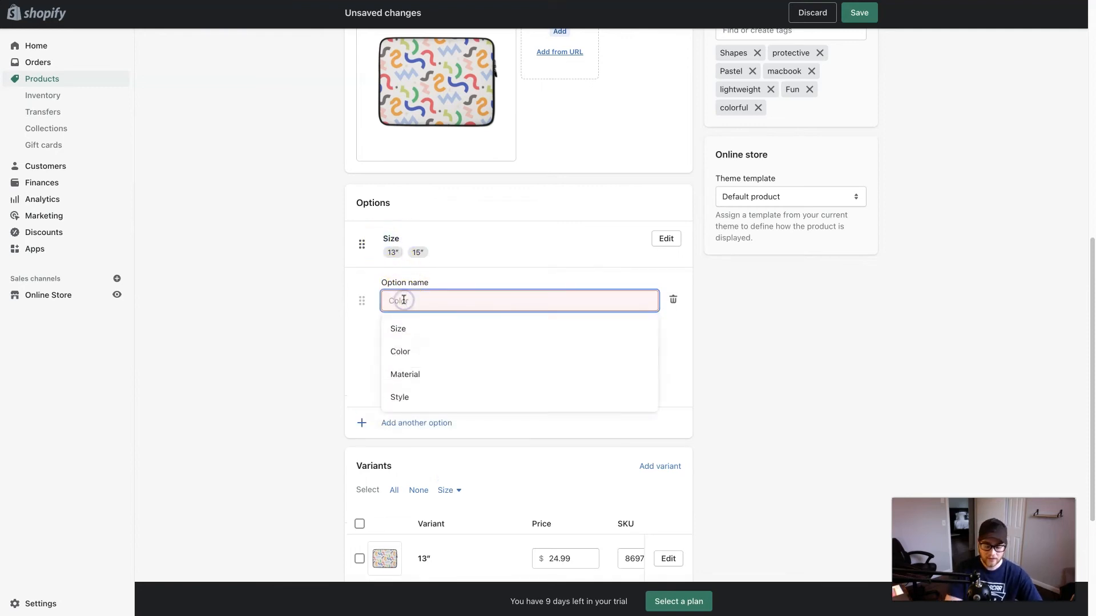
{"action": "type", "text": "Si"}
{"action": "left_click", "coordinate": [398, 328]}
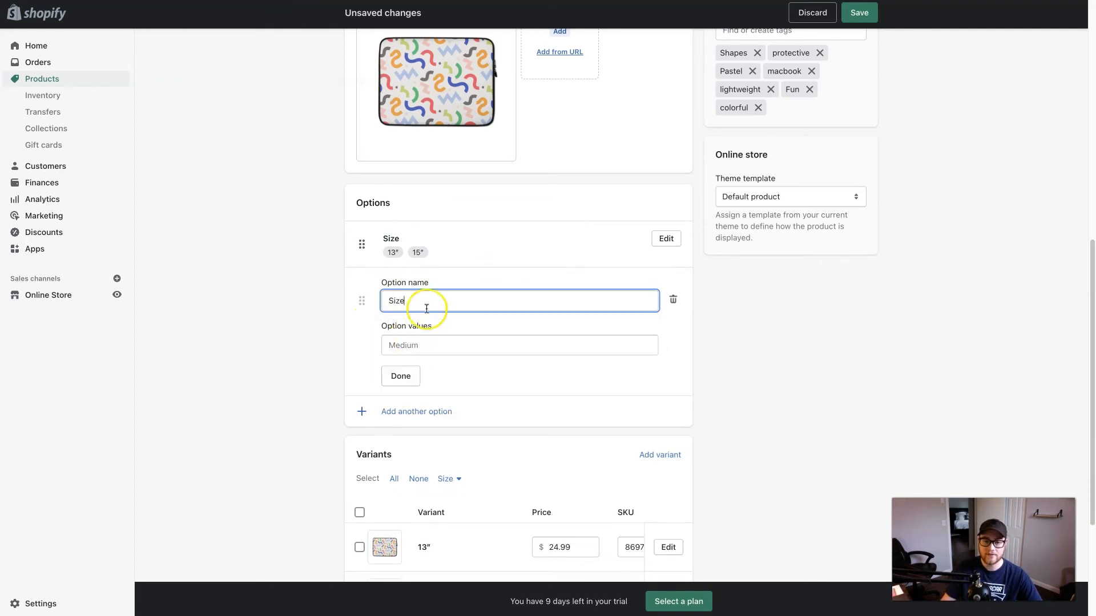
{"action": "left_click", "coordinate": [411, 345]}
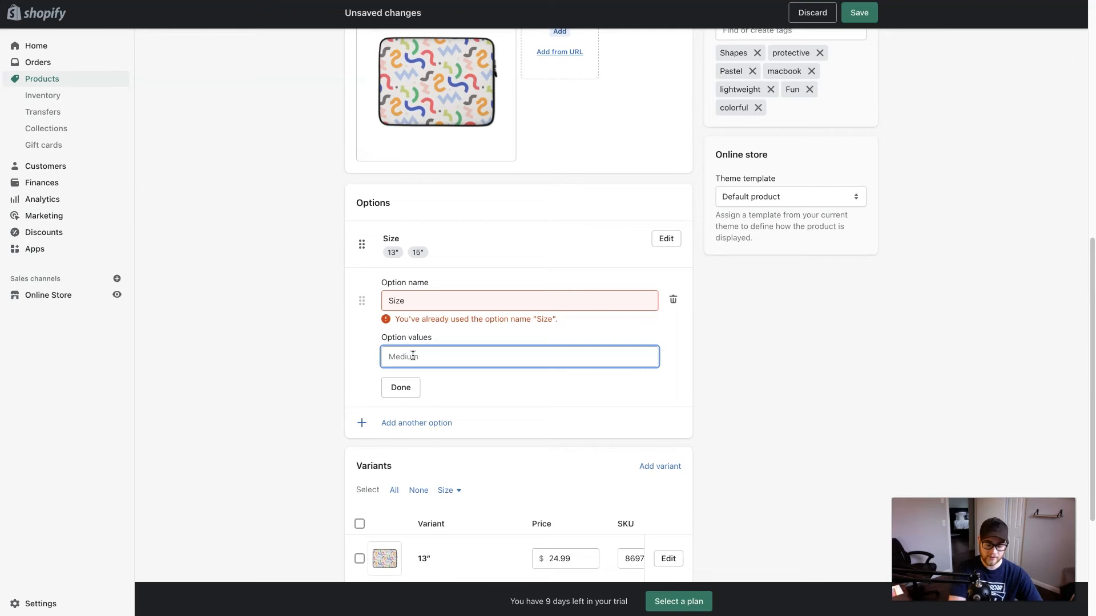
{"action": "type", "text": "13\""}
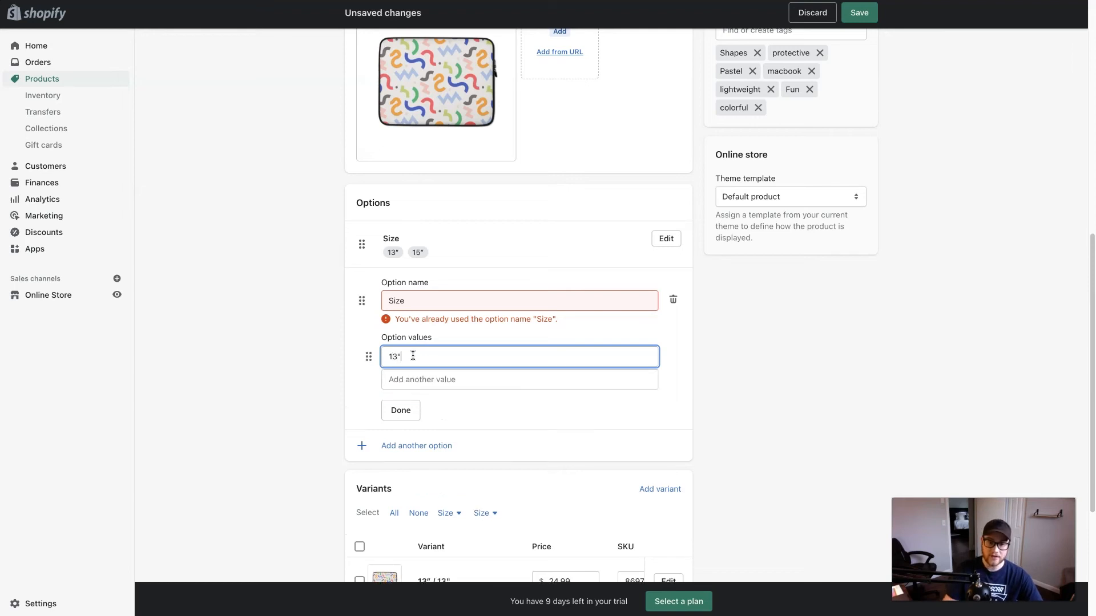
{"action": "left_click", "coordinate": [317, 362]}
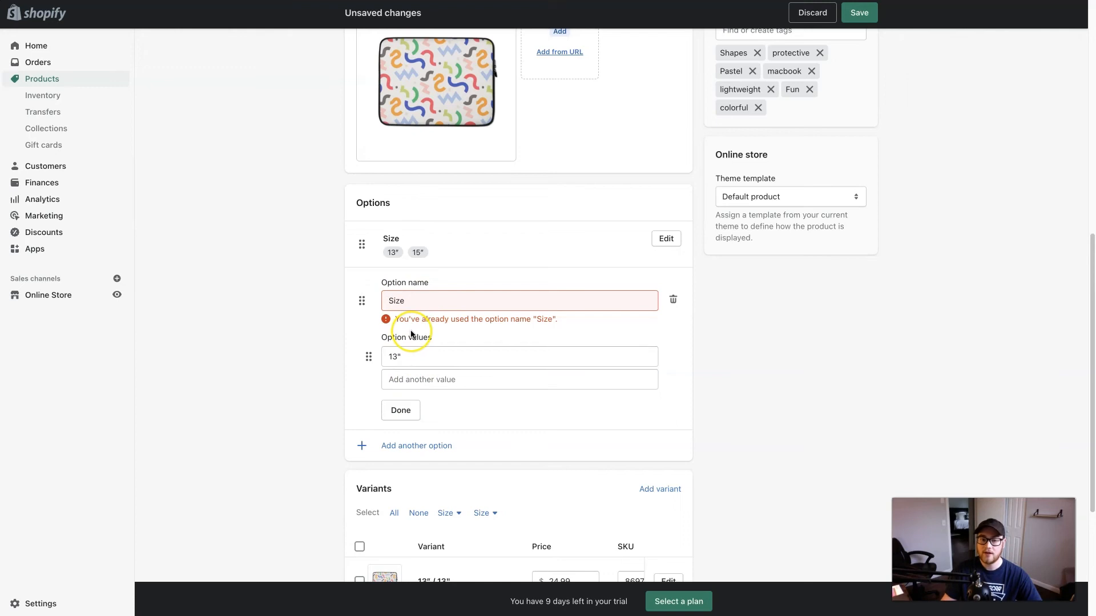
{"action": "scroll", "coordinate": [411, 334], "scroll_direction": "down", "scroll_amount": 2}
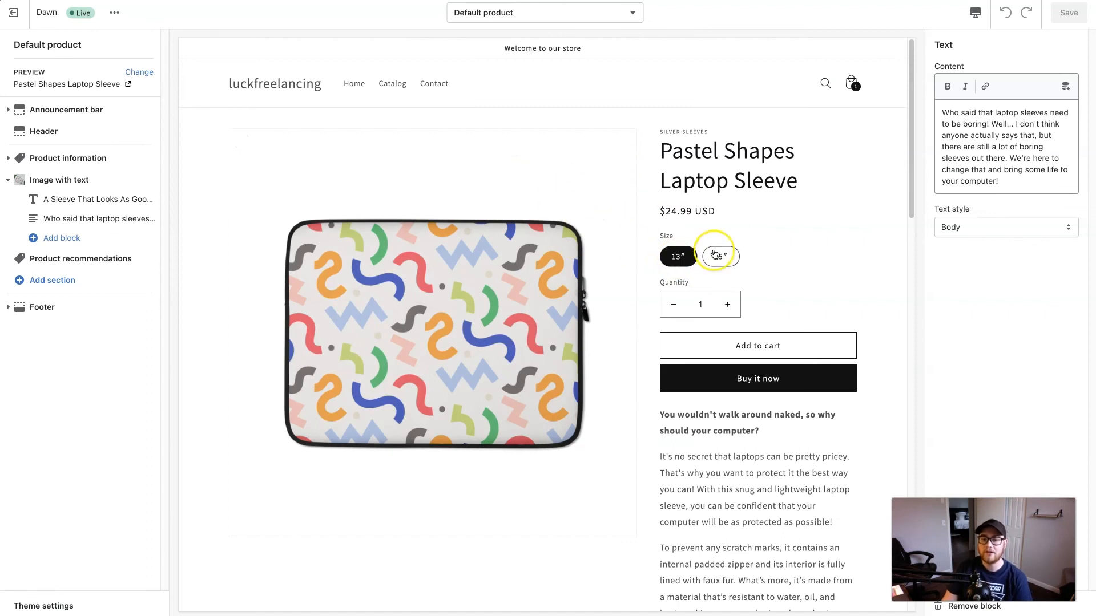
- Switch to the theme editor's product preview and compare the 15" and 13" choices under the Size label
{"action": "left_click", "coordinate": [717, 256]}
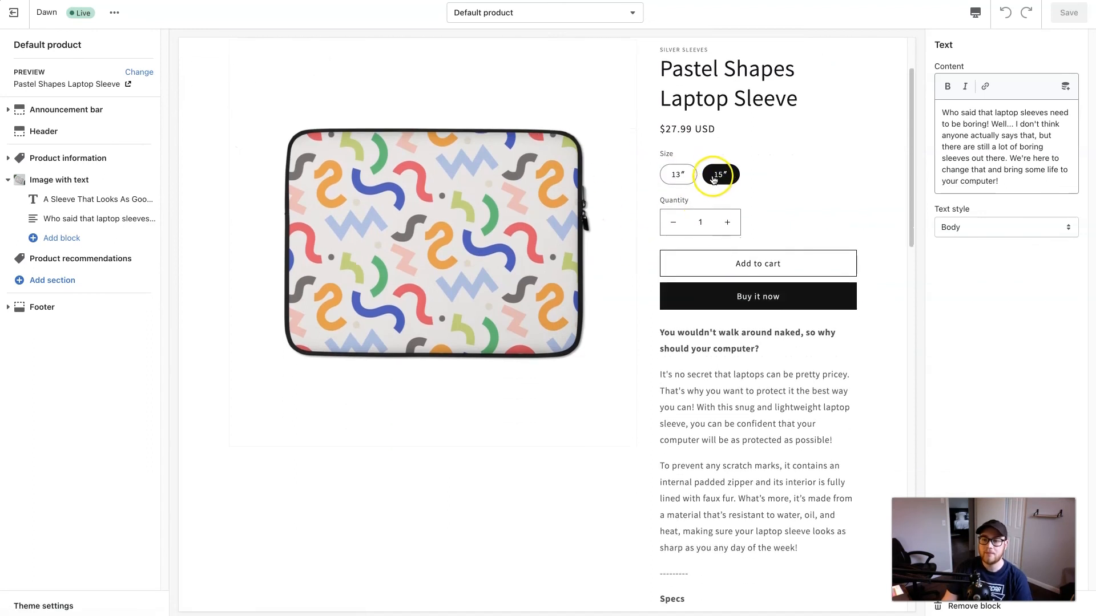
{"action": "left_click", "coordinate": [676, 174]}
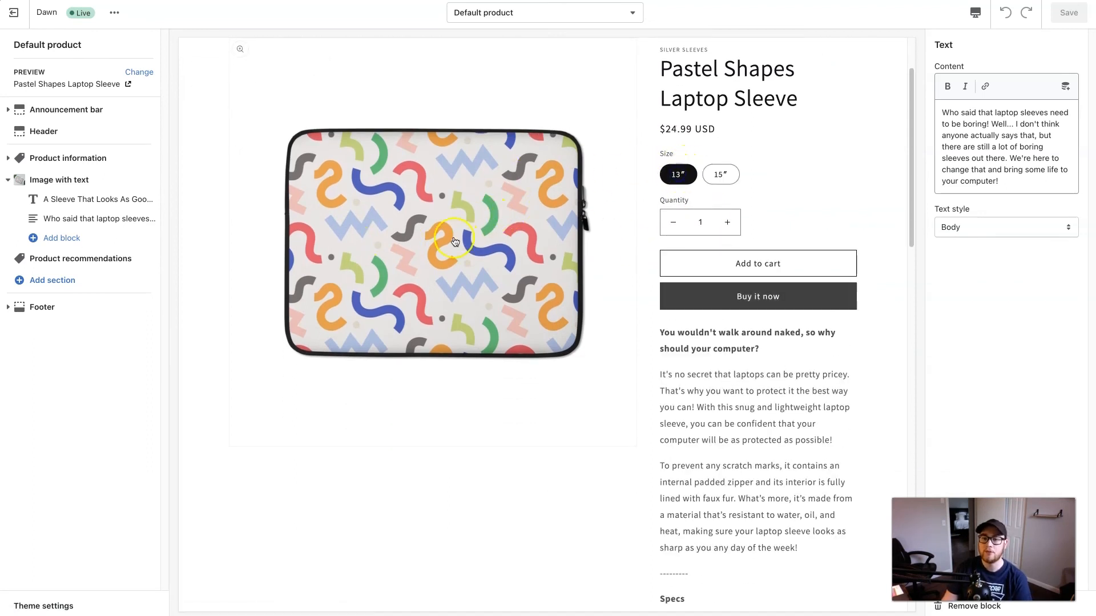
{"action": "left_click", "coordinate": [663, 153]}
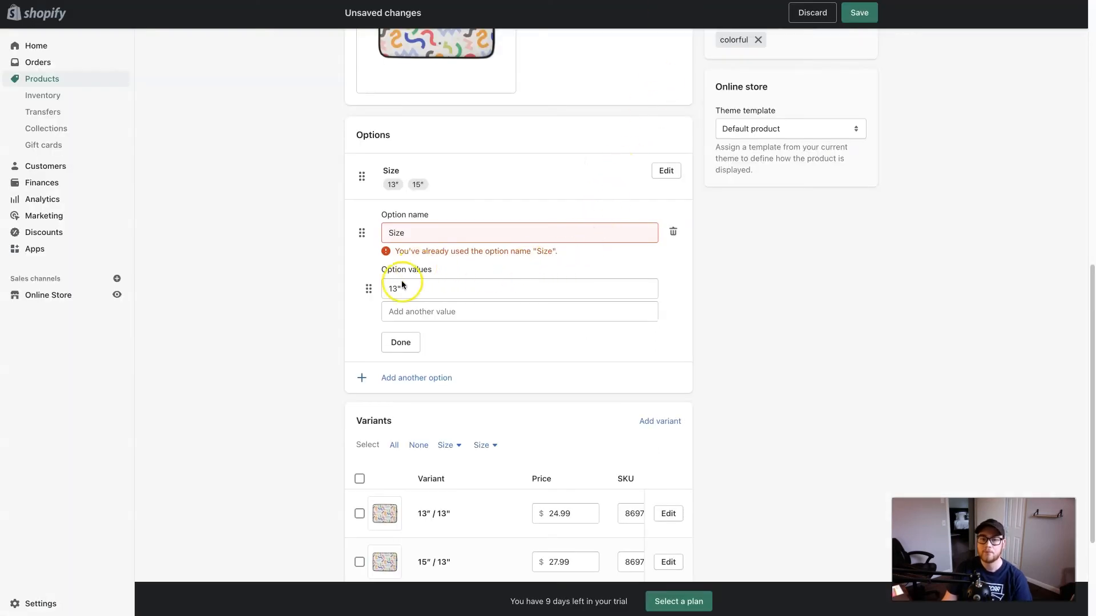
- Return to the product page in the admin and delete the duplicate Size option
{"action": "left_click", "coordinate": [673, 230]}
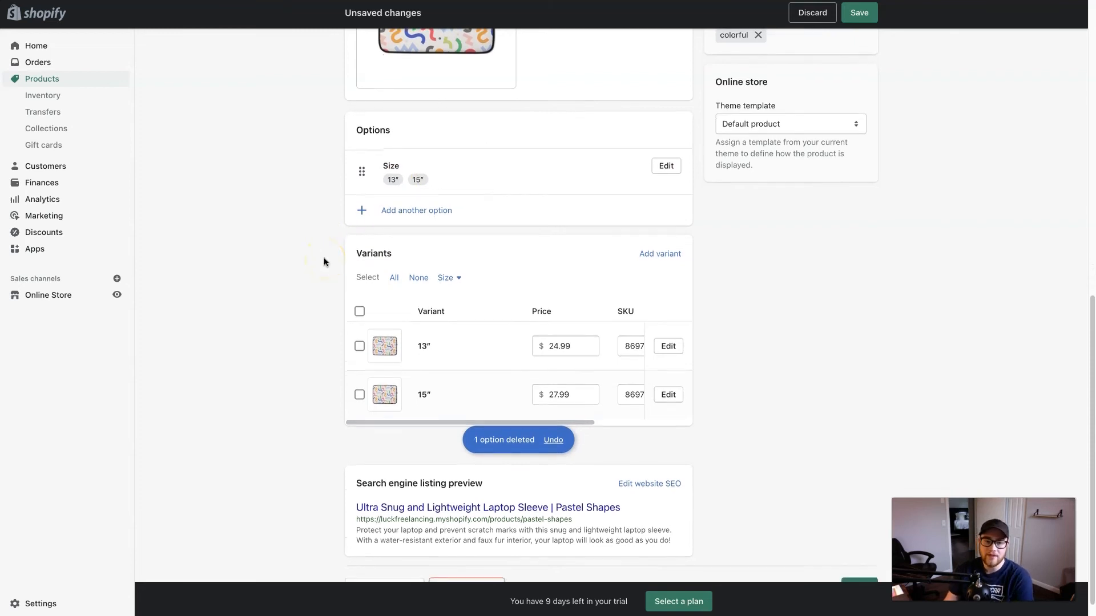
{"action": "scroll", "coordinate": [325, 286], "scroll_direction": "down", "scroll_amount": 2}
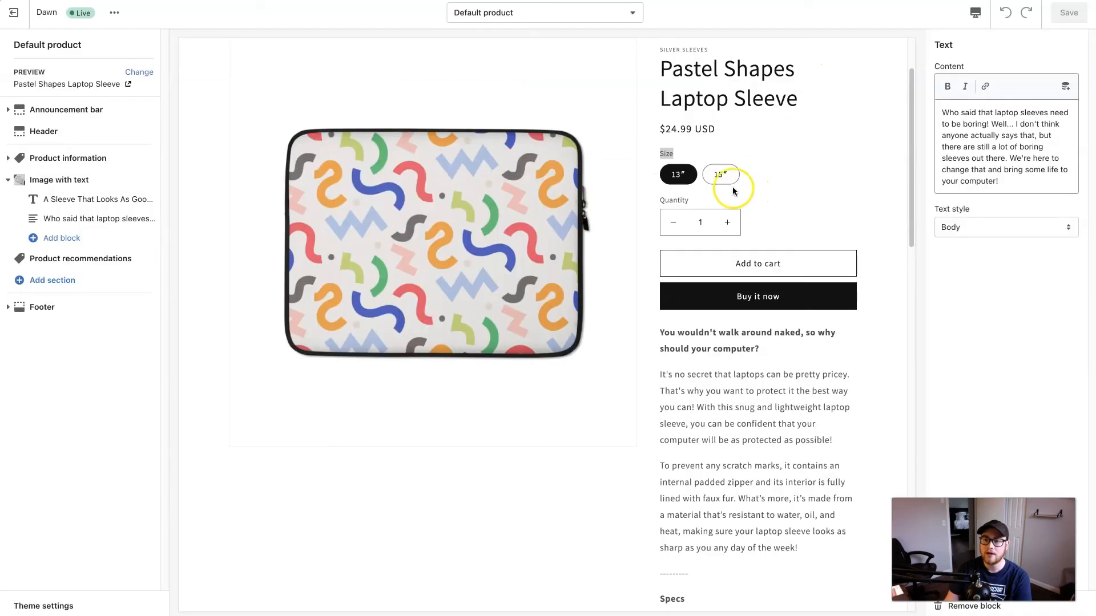
- Switch back to the storefront preview and alternate between the 13" and 15" sizes to compare their prices
{"action": "left_click", "coordinate": [723, 174]}
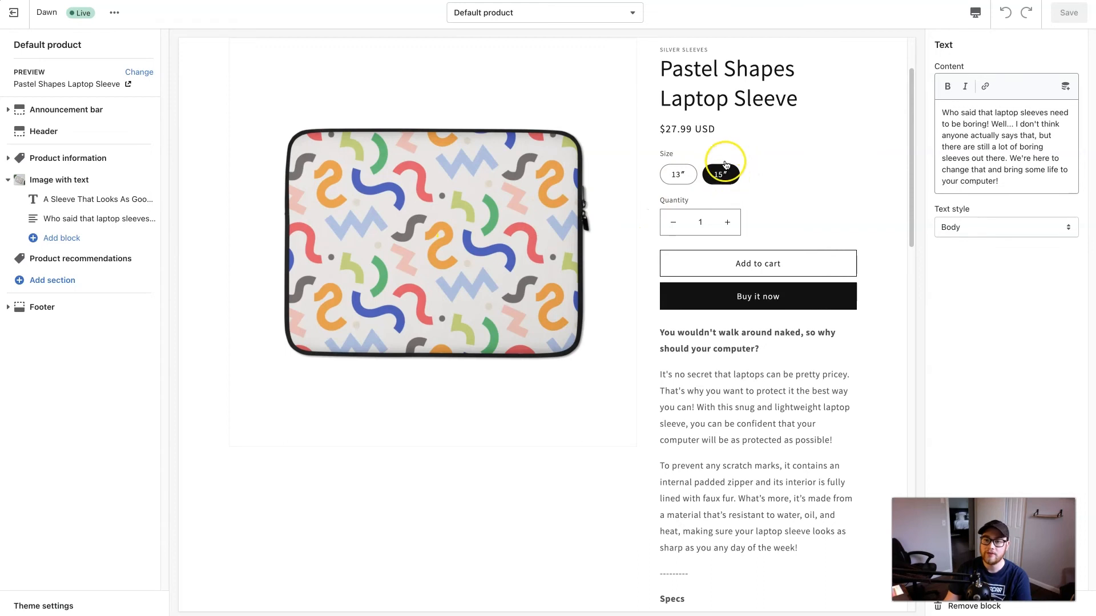
{"action": "left_click", "coordinate": [679, 176]}
{"action": "left_click", "coordinate": [720, 174]}
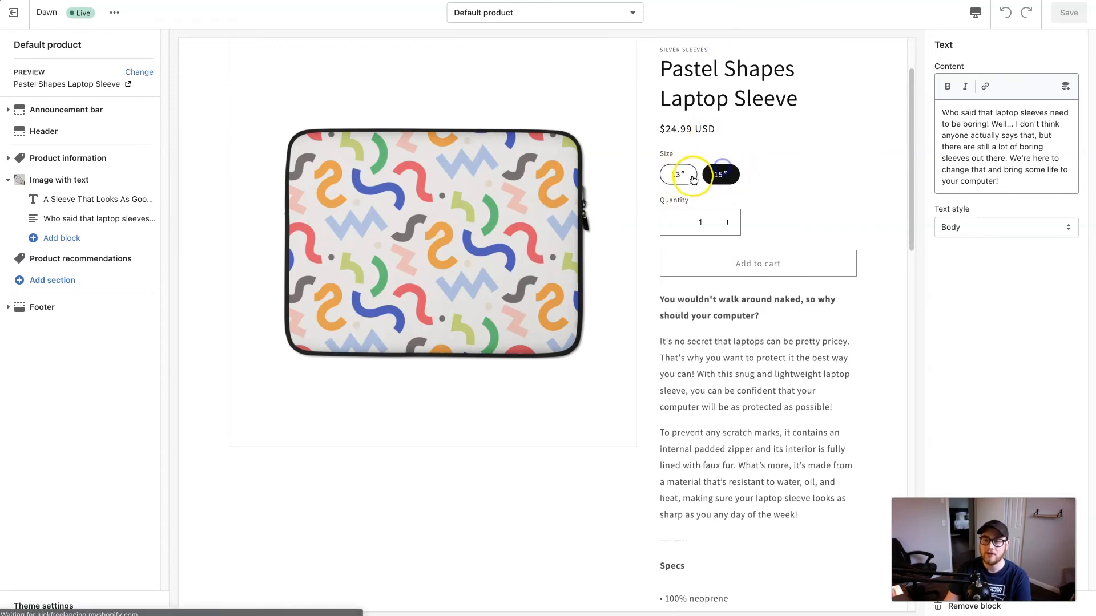
{"action": "left_click", "coordinate": [679, 174]}
{"action": "left_click", "coordinate": [721, 174]}
{"action": "left_click", "coordinate": [679, 175]}
{"action": "left_click", "coordinate": [719, 172]}
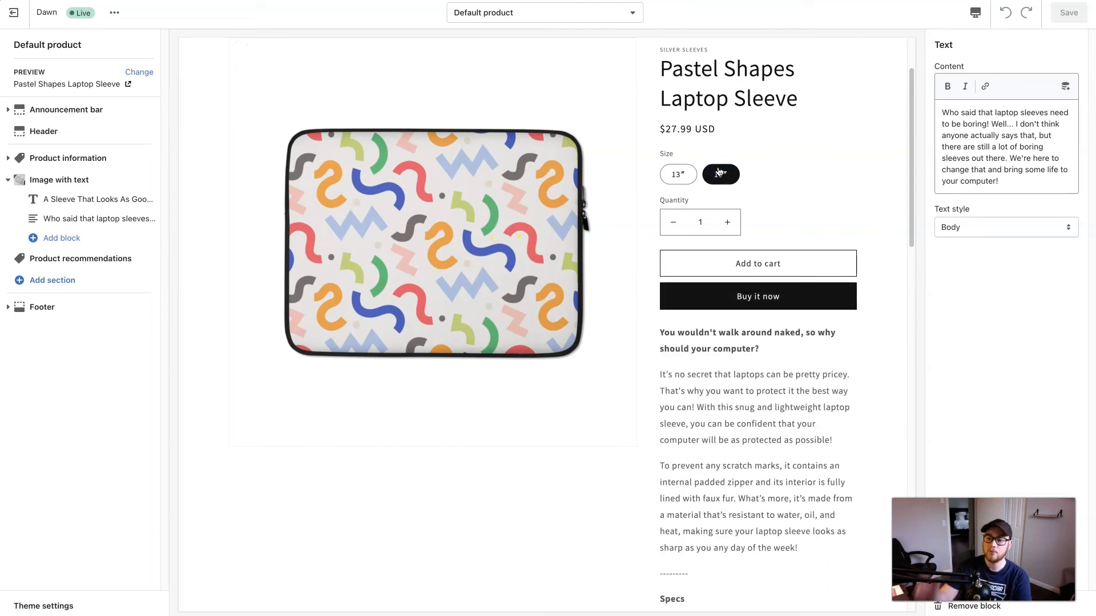
{"action": "left_click", "coordinate": [678, 174]}
{"action": "left_click", "coordinate": [720, 174]}
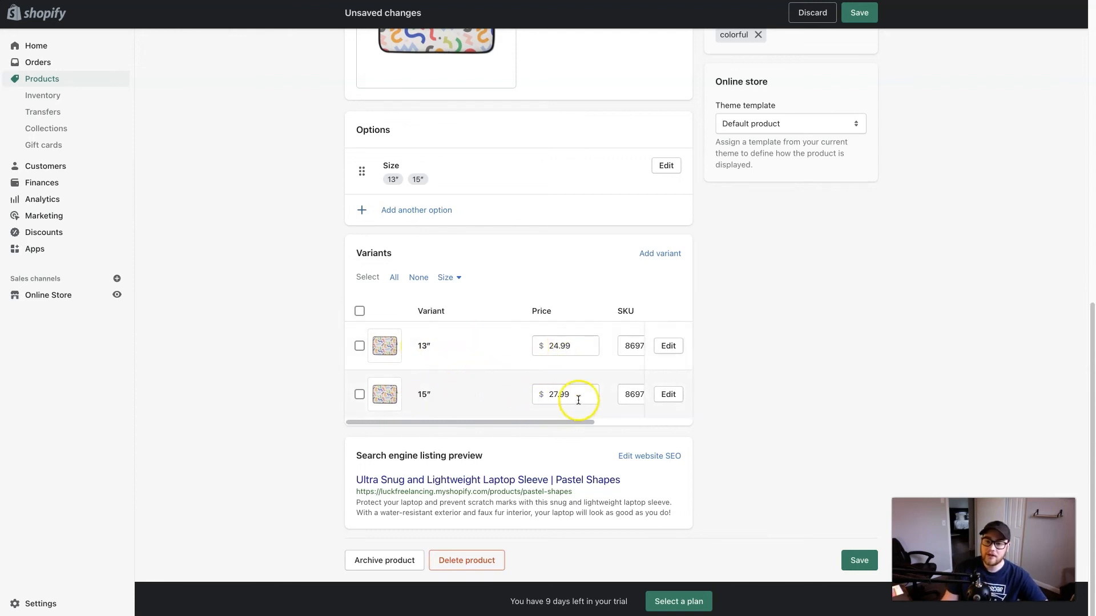
- Return to the product page in the admin and examine the price and SKU of each size variant
{"action": "scroll", "coordinate": [562, 394], "scroll_direction": "right", "scroll_amount": 1}
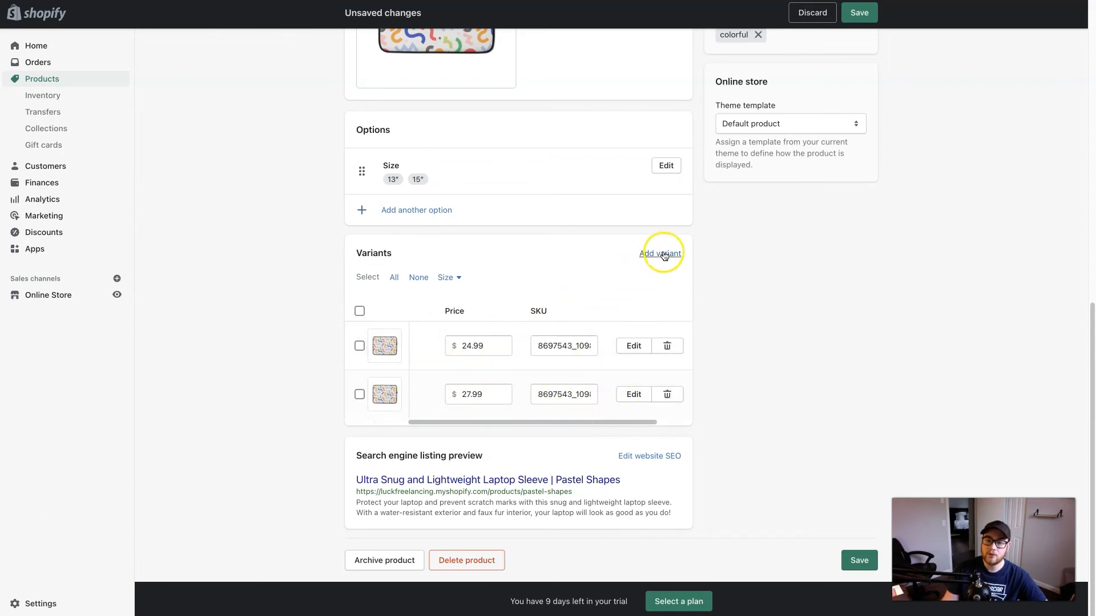
{"action": "scroll", "coordinate": [463, 367], "scroll_direction": "left", "scroll_amount": 1}
{"action": "scroll", "coordinate": [462, 367], "scroll_direction": "left", "scroll_amount": 2}
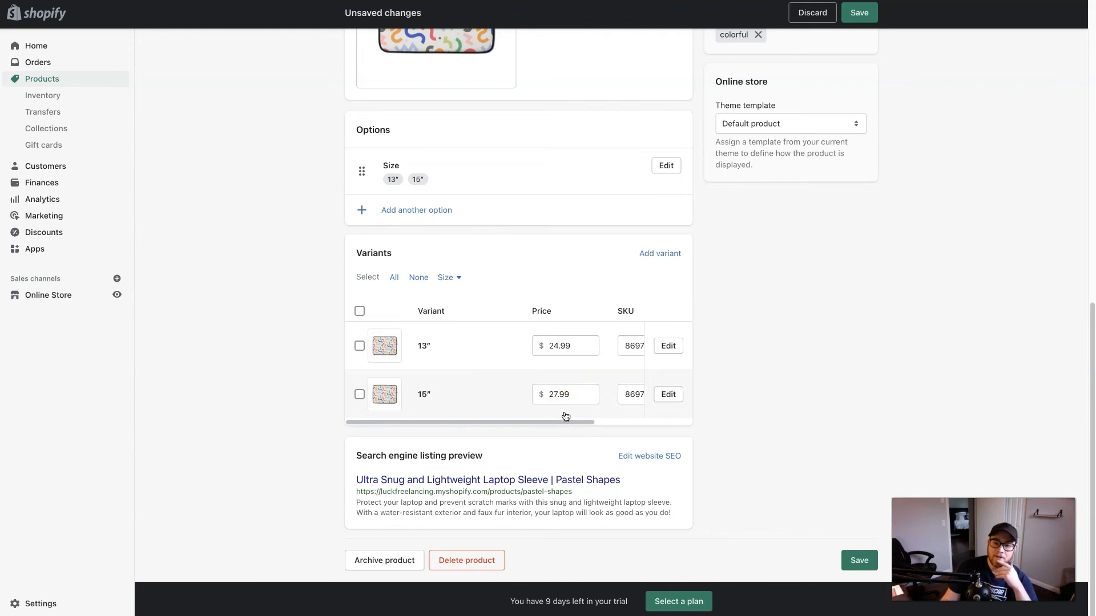
- Review the page title and meta description of the product's search engine listing, and save the product
{"action": "left_click", "coordinate": [638, 457]}
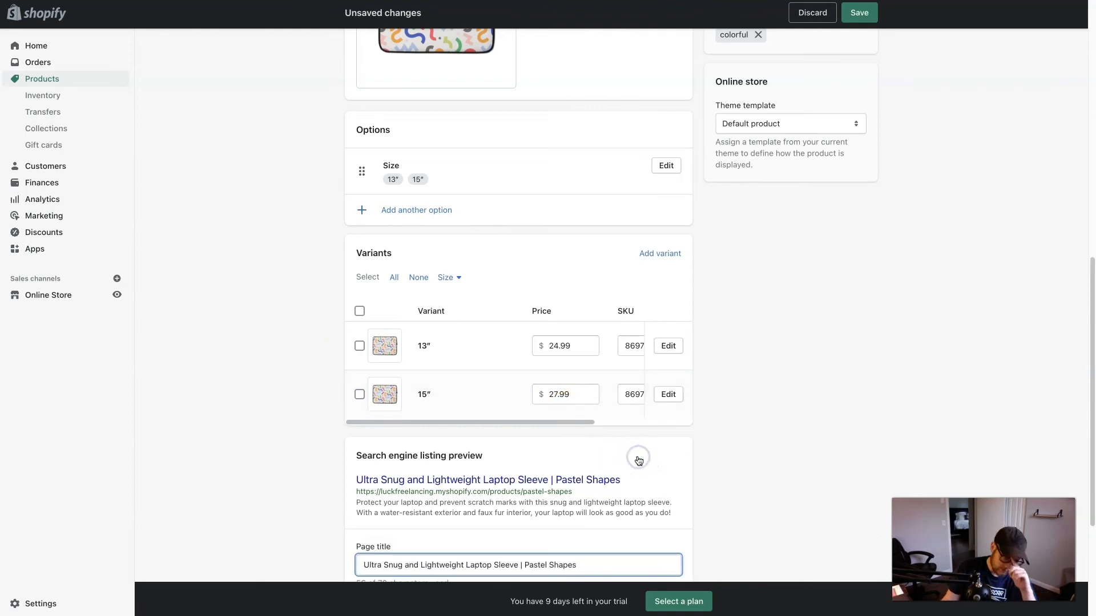
{"action": "scroll", "coordinate": [638, 460], "scroll_direction": "down", "scroll_amount": 4}
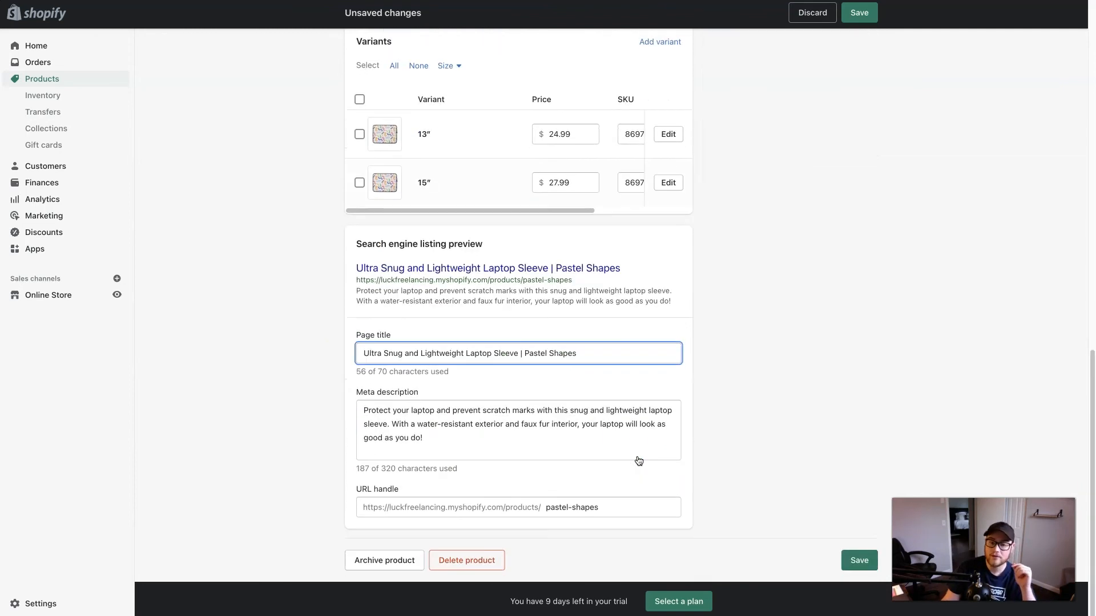
{"action": "left_click_drag", "start_coordinate": [369, 354], "coordinate": [403, 354]}
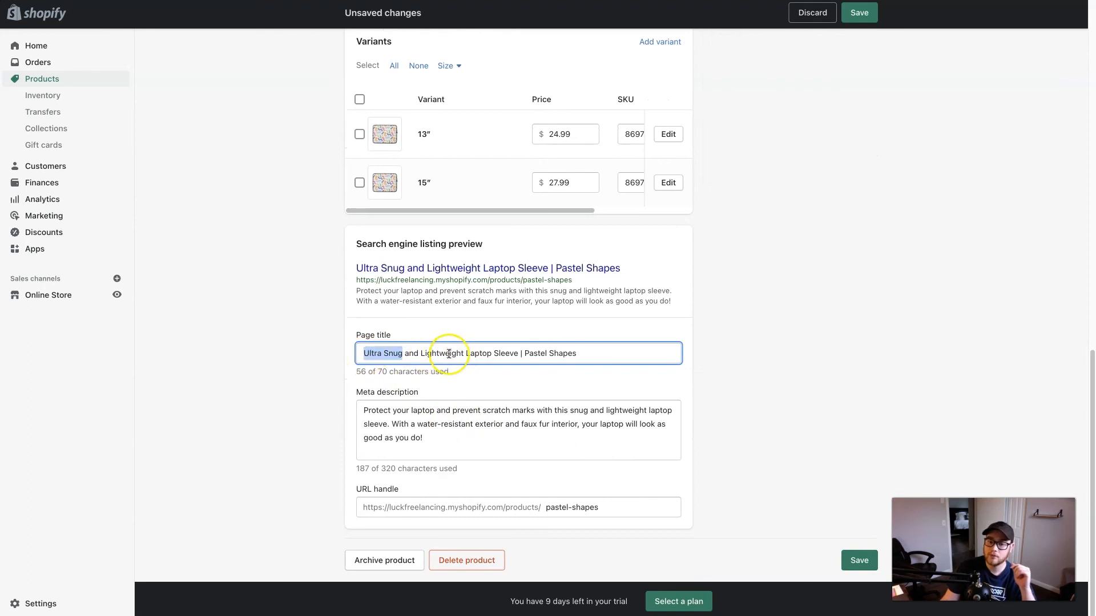
{"action": "left_click_drag", "start_coordinate": [524, 354], "coordinate": [609, 353]}
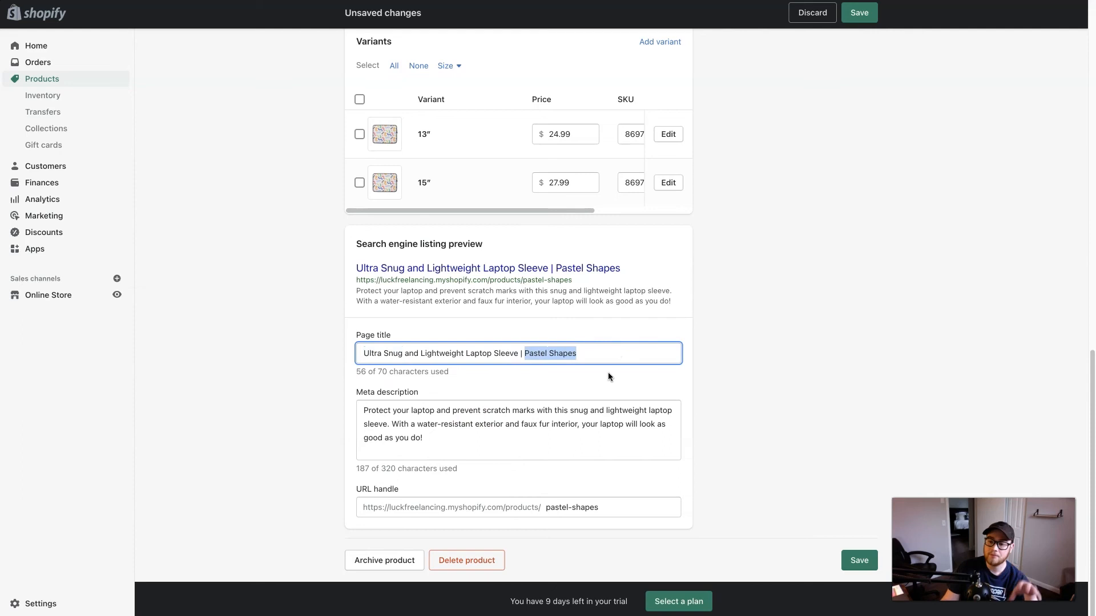
{"action": "left_click", "coordinate": [471, 355]}
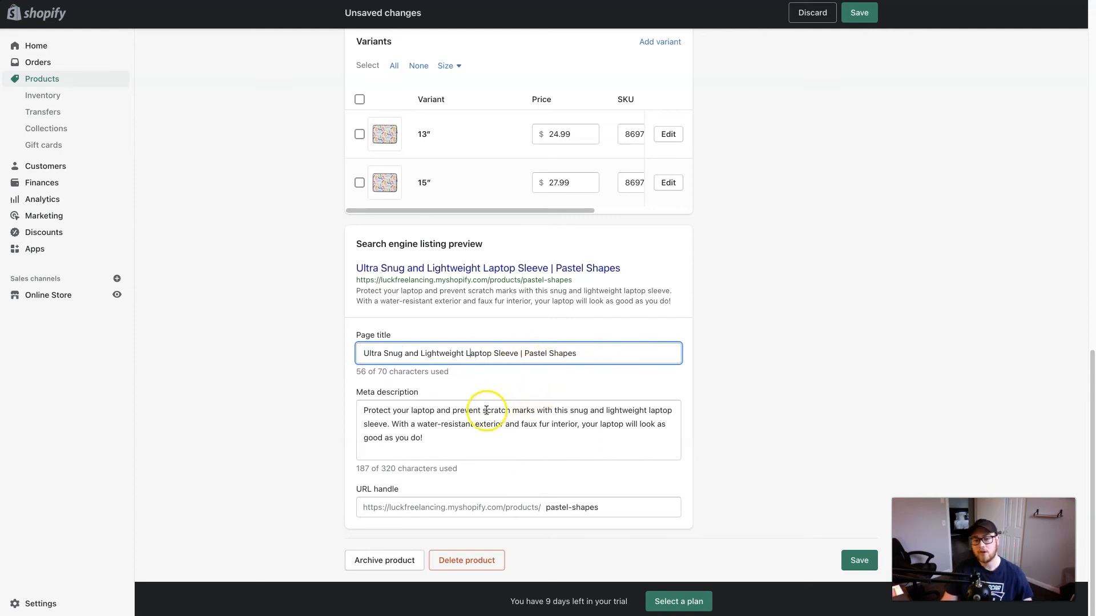
{"action": "left_click_drag", "start_coordinate": [435, 438], "coordinate": [352, 408]}
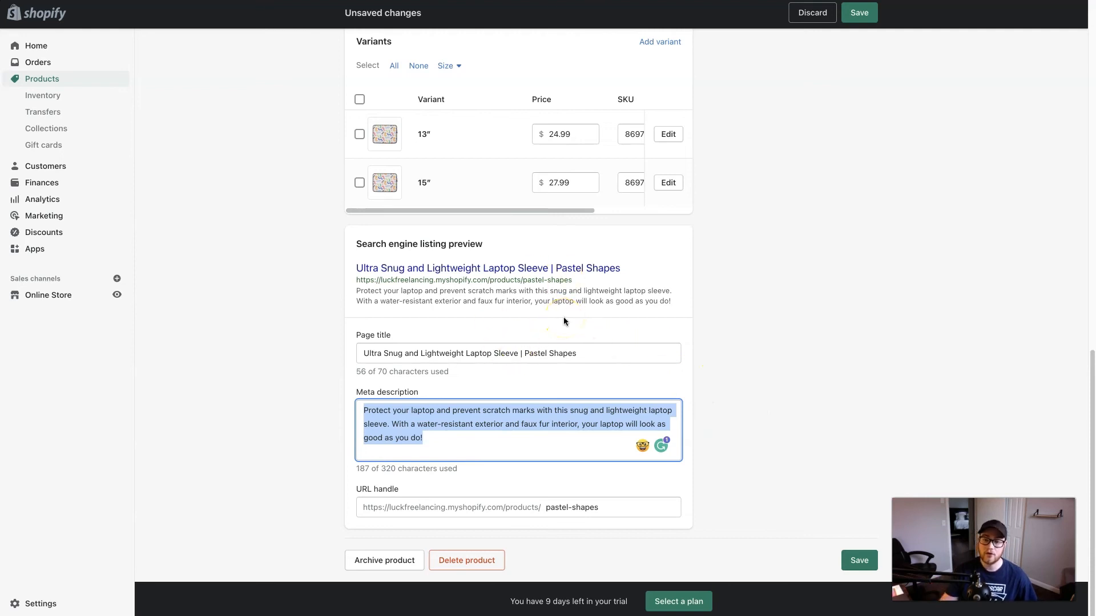
{"action": "left_click", "coordinate": [858, 17]}
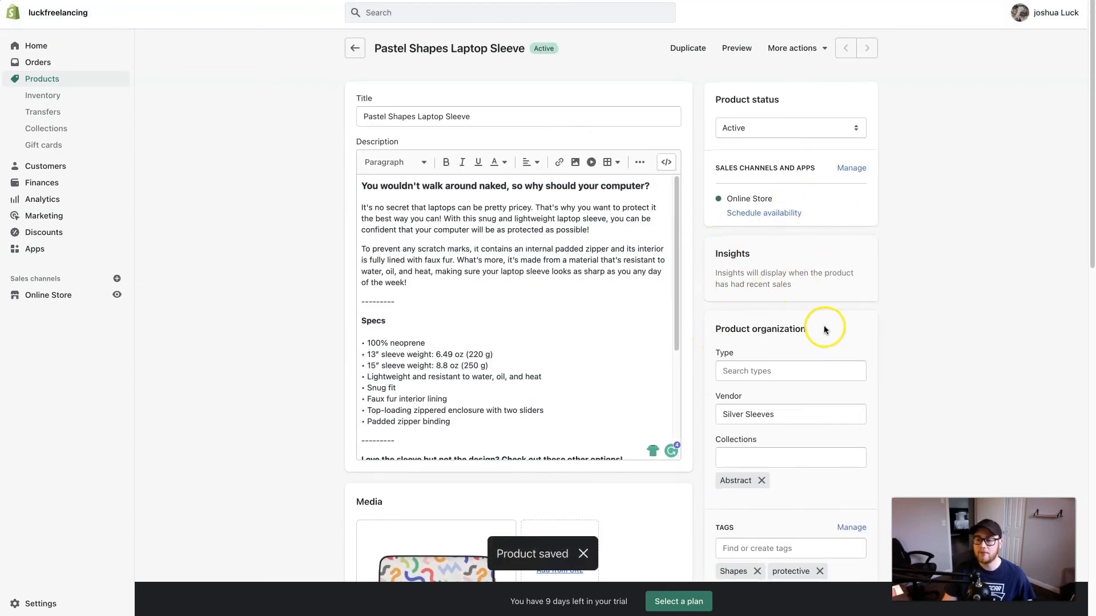
- Review the available product status choices and the collections the sleeve can be assigned to
{"action": "left_click", "coordinate": [782, 128]}
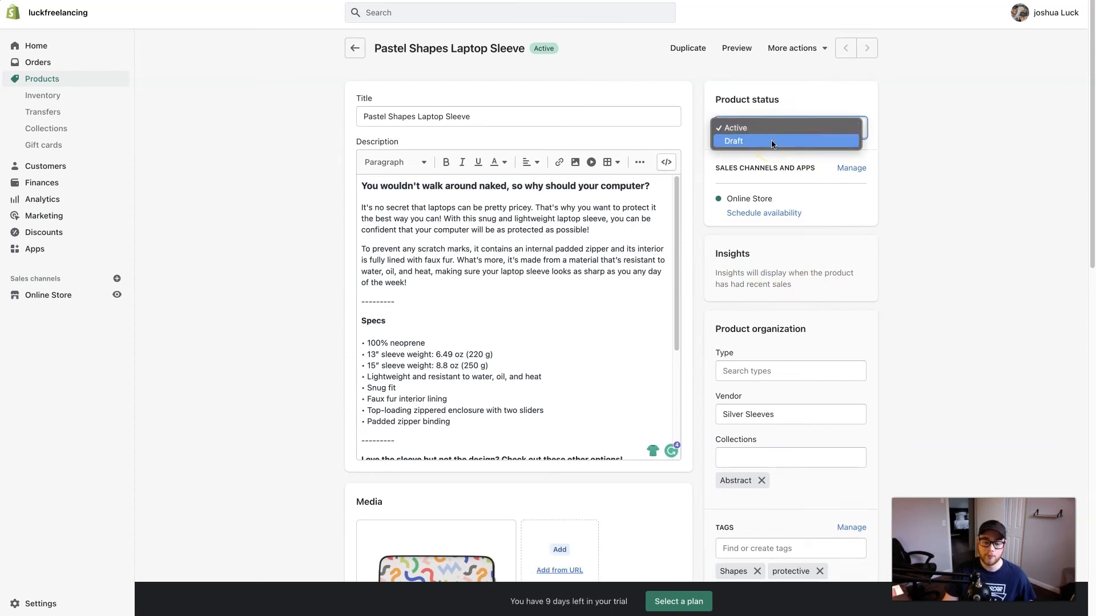
{"action": "left_click", "coordinate": [887, 131]}
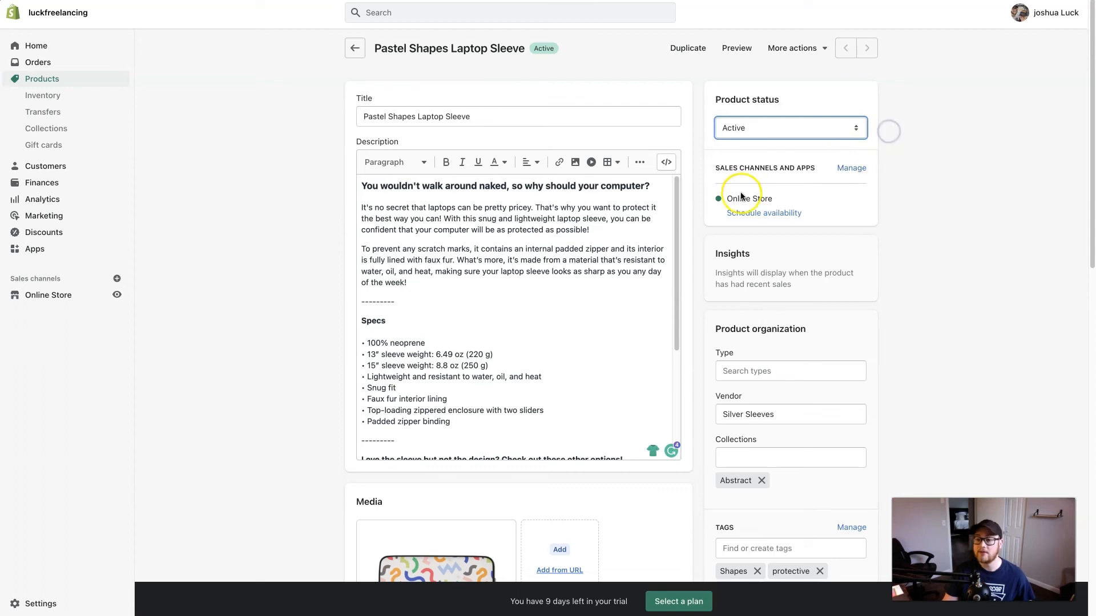
{"action": "scroll", "coordinate": [759, 239], "scroll_direction": "down", "scroll_amount": 3}
{"action": "left_click", "coordinate": [758, 231]}
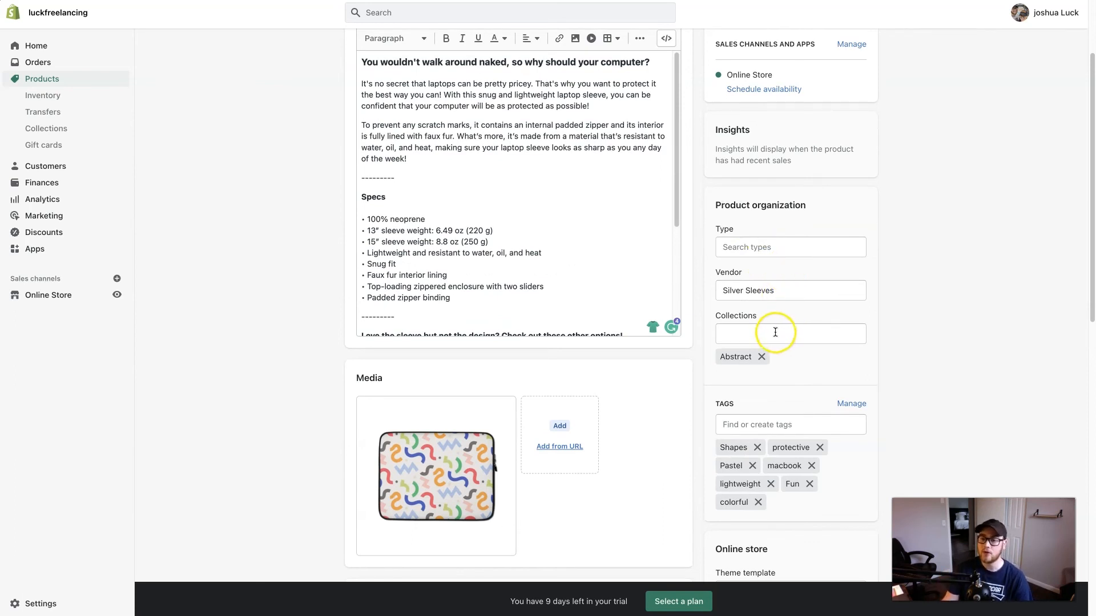
{"action": "left_click", "coordinate": [739, 333]}
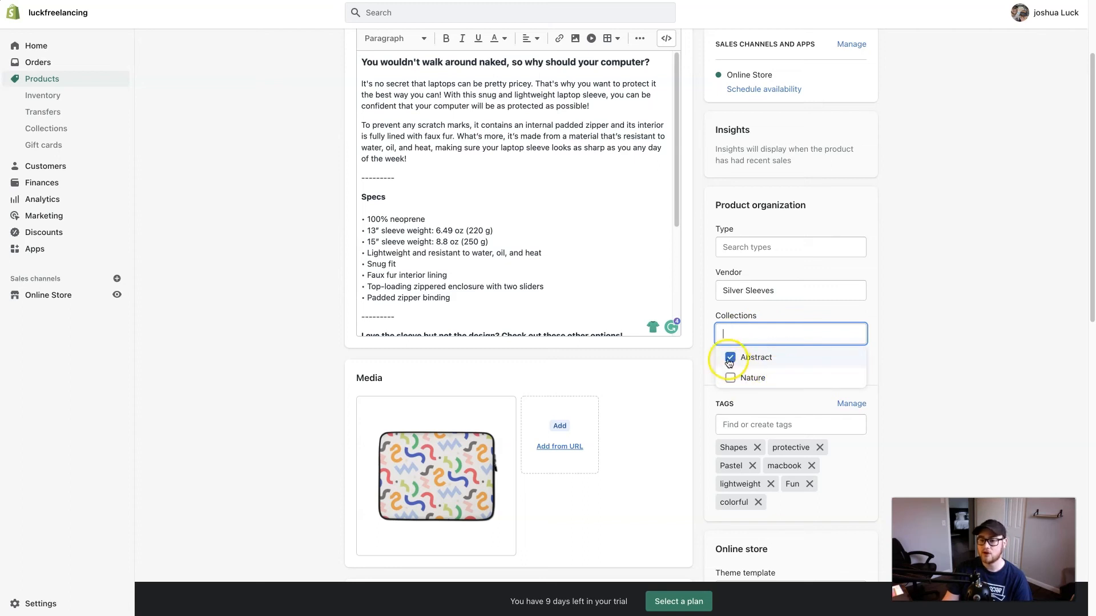
{"action": "left_click", "coordinate": [885, 349]}
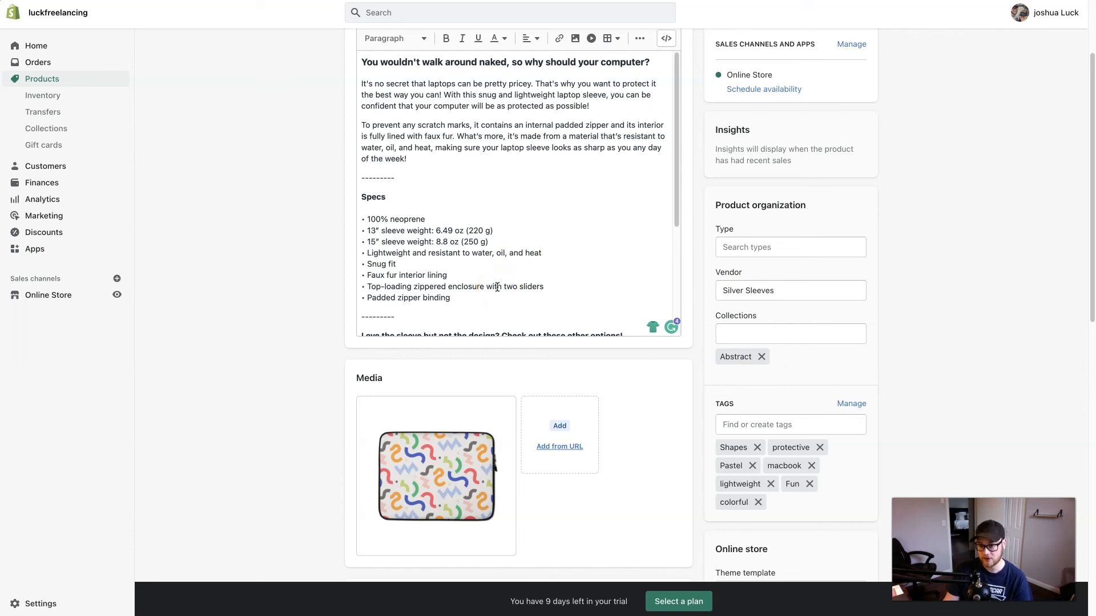
- Examine the product's tags and check the product page in the storefront preview
{"action": "scroll", "coordinate": [797, 294], "scroll_direction": "down", "scroll_amount": 5}
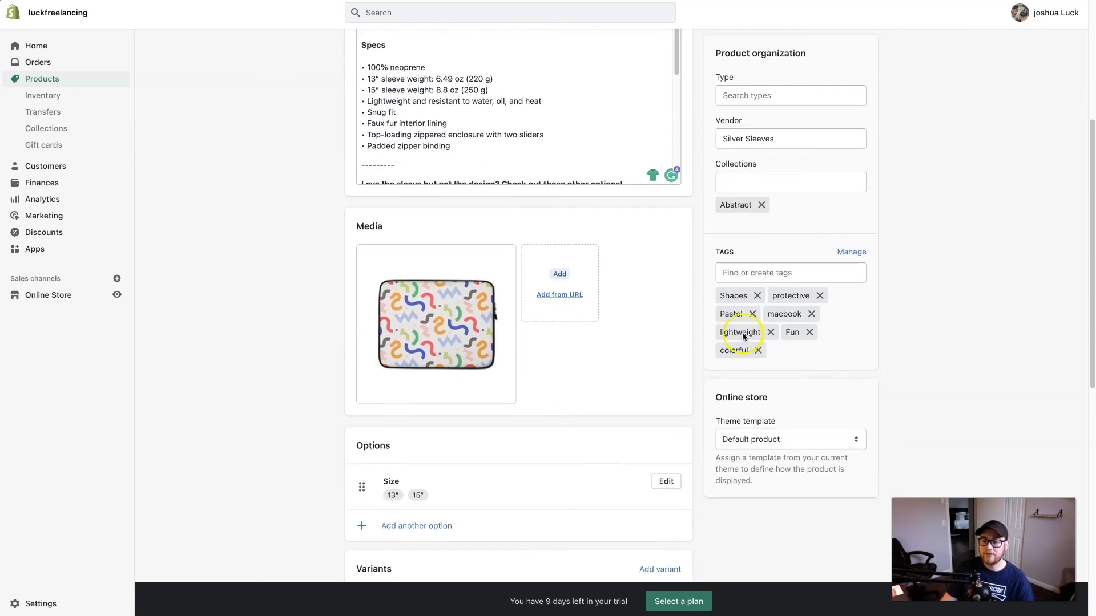
{"action": "left_click", "coordinate": [742, 273]}
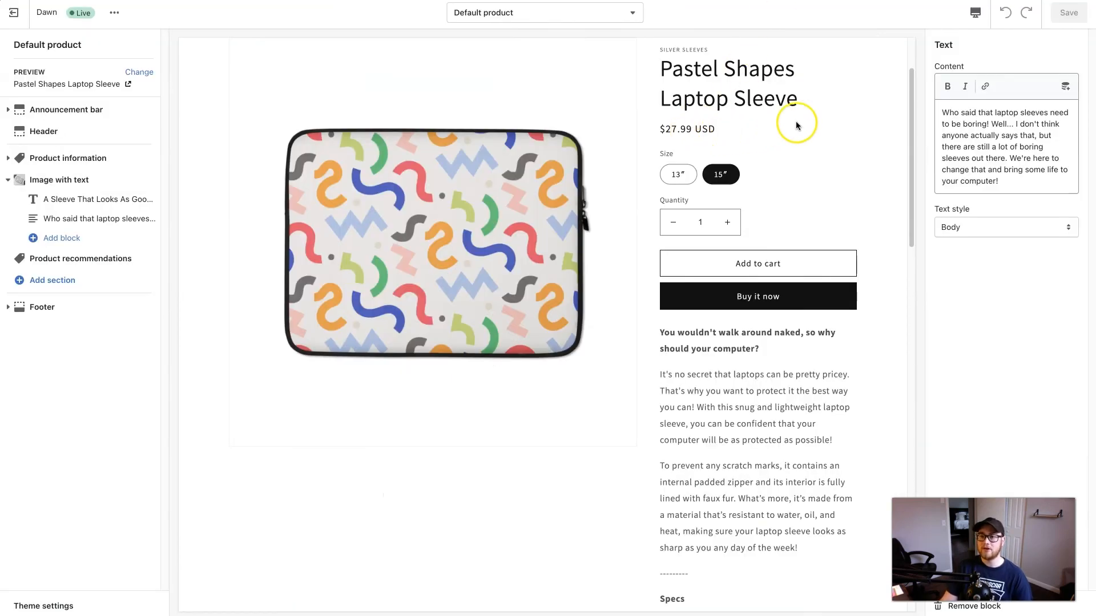
{"action": "scroll", "coordinate": [797, 125], "scroll_direction": "up", "scroll_amount": 2}
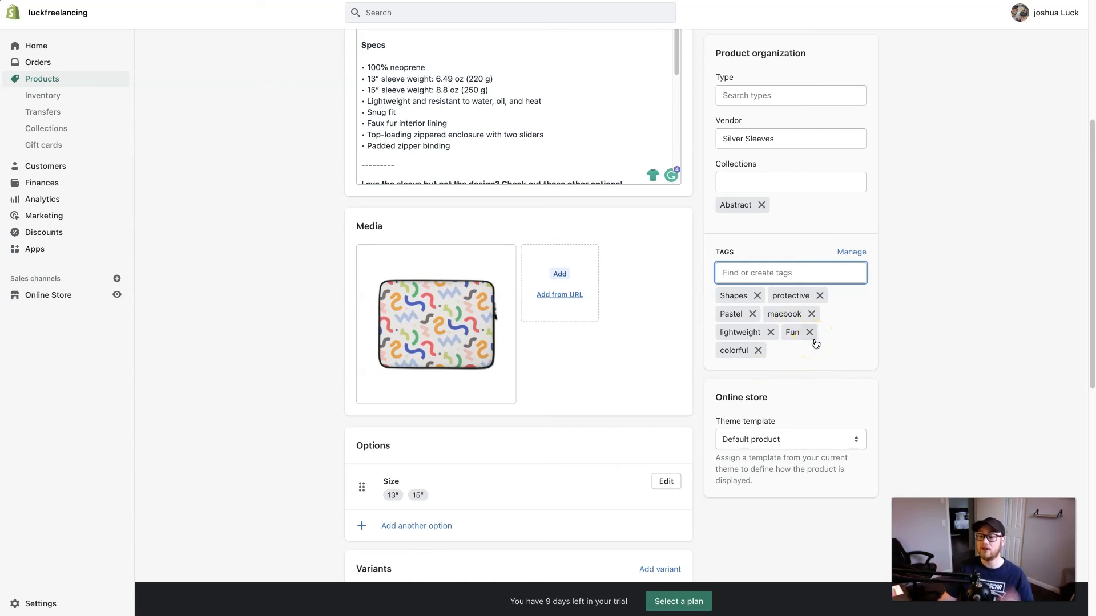
{"action": "scroll", "coordinate": [816, 343], "scroll_direction": "up", "scroll_amount": 5}
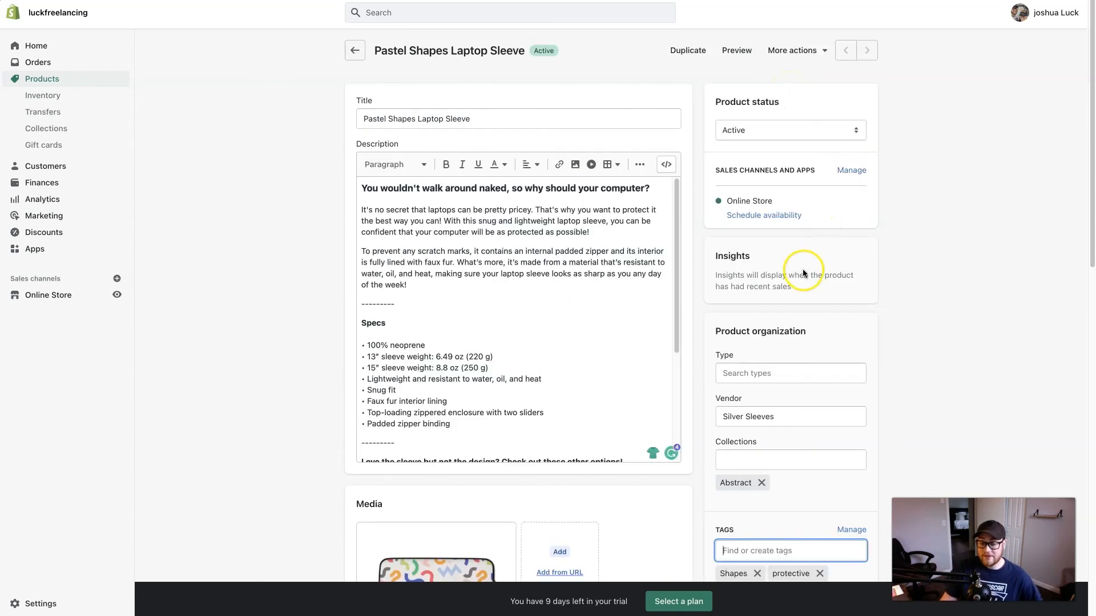
- Return to the product list and review the sleeve's description, specs and size guide in the theme editor's product page preview
{"action": "left_click", "coordinate": [354, 52]}
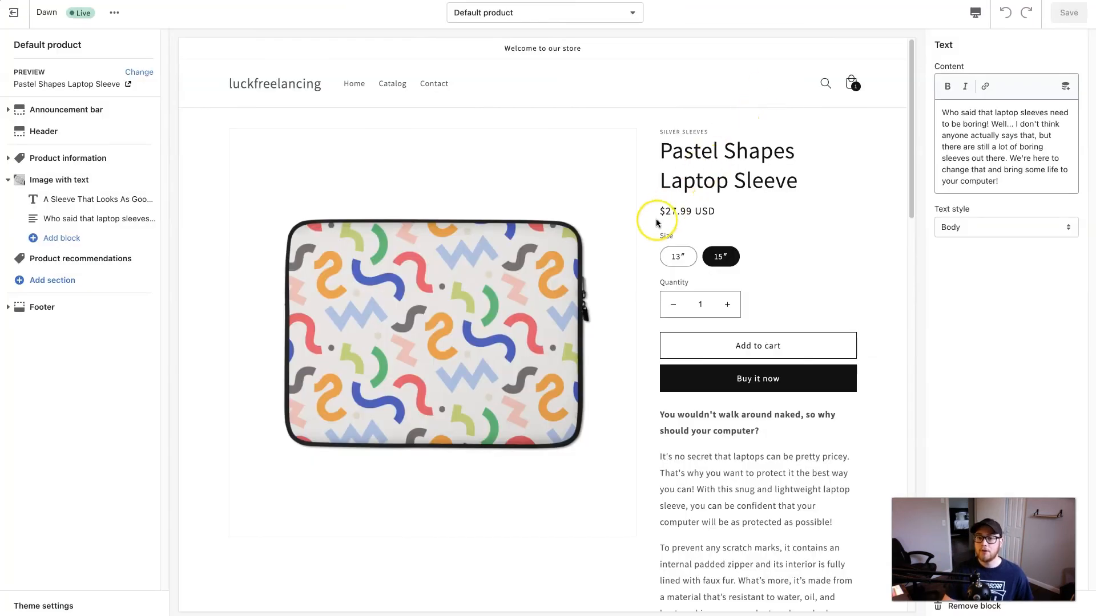
{"action": "scroll", "coordinate": [656, 218], "scroll_direction": "down", "scroll_amount": 15}
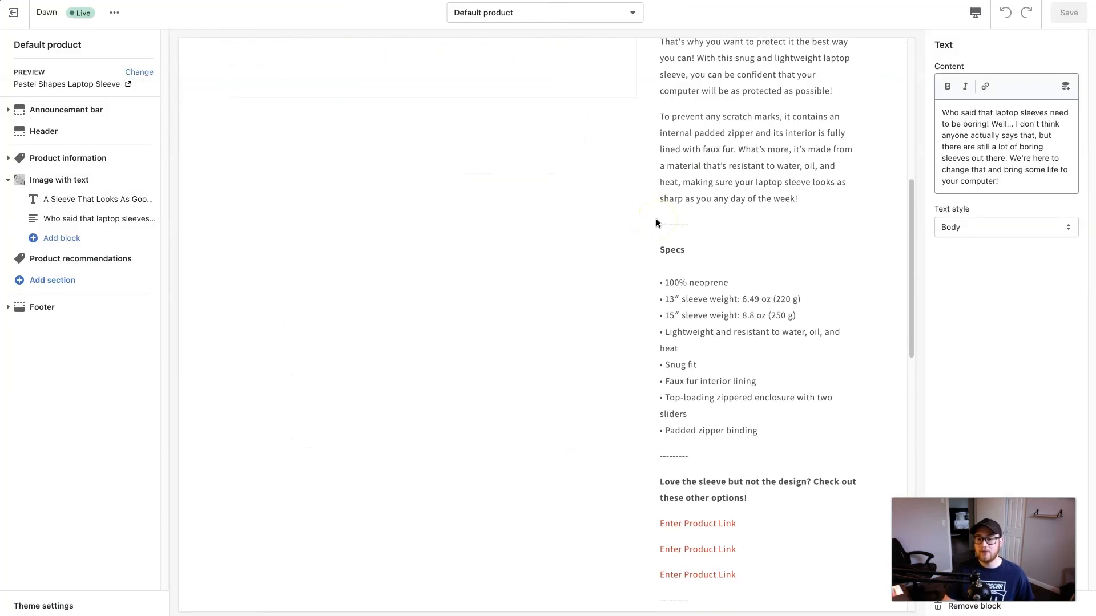
{"action": "scroll", "coordinate": [703, 331], "scroll_direction": "down", "scroll_amount": 2}
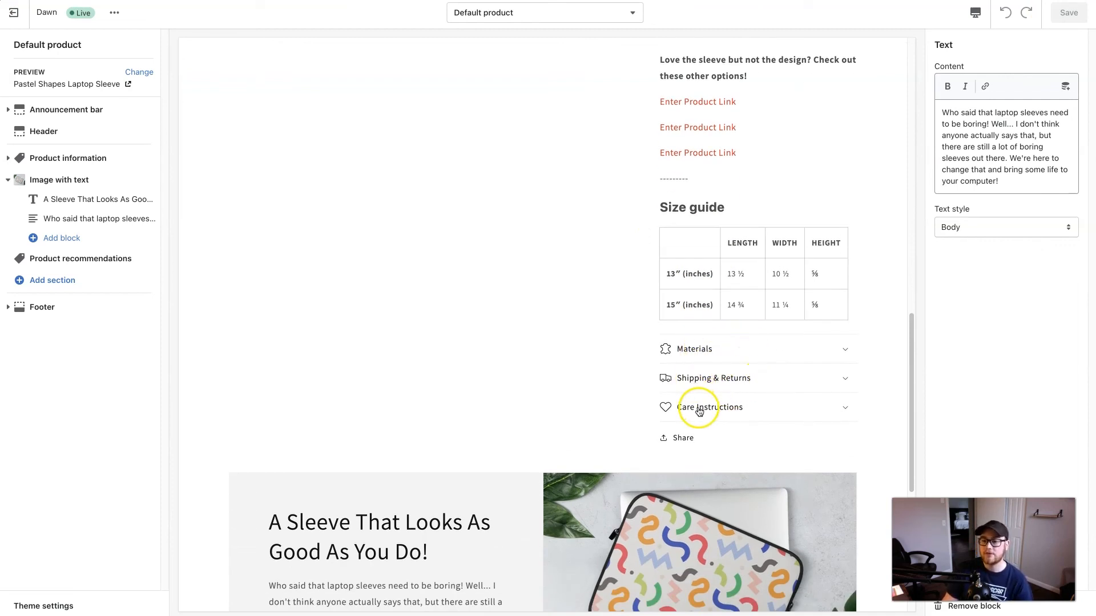
{"action": "scroll", "coordinate": [580, 409], "scroll_direction": "down", "scroll_amount": 6}
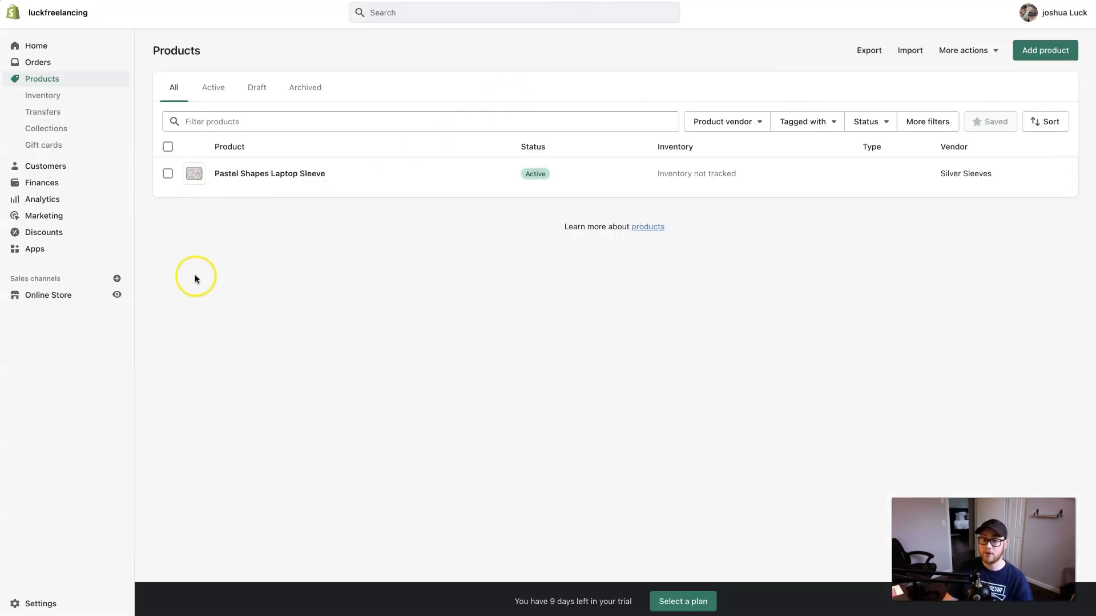
- Open the Dawn theme for customization and reach the Pastel Shapes Laptop Sleeve page through the home page's featured products
{"action": "left_click", "coordinate": [47, 297]}
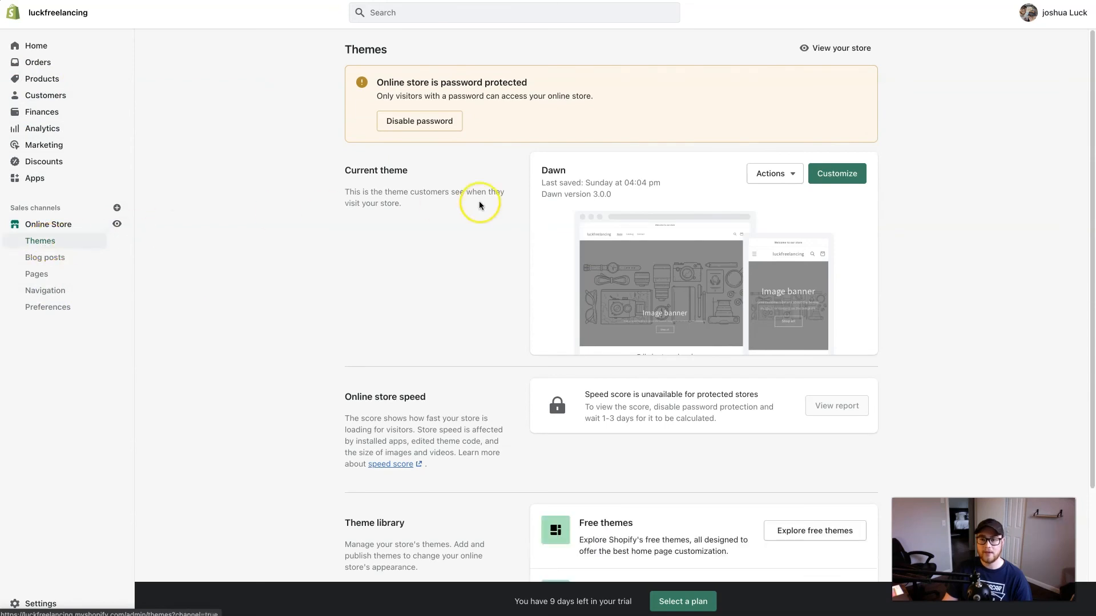
{"action": "left_click", "coordinate": [836, 174]}
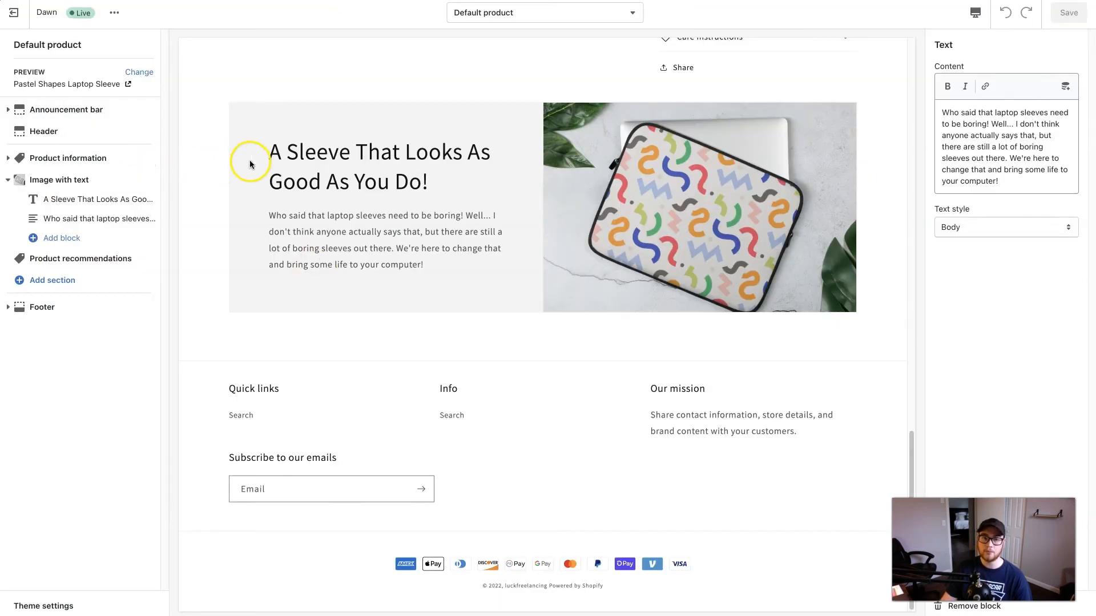
{"action": "scroll", "coordinate": [348, 137], "scroll_direction": "up", "scroll_amount": 10}
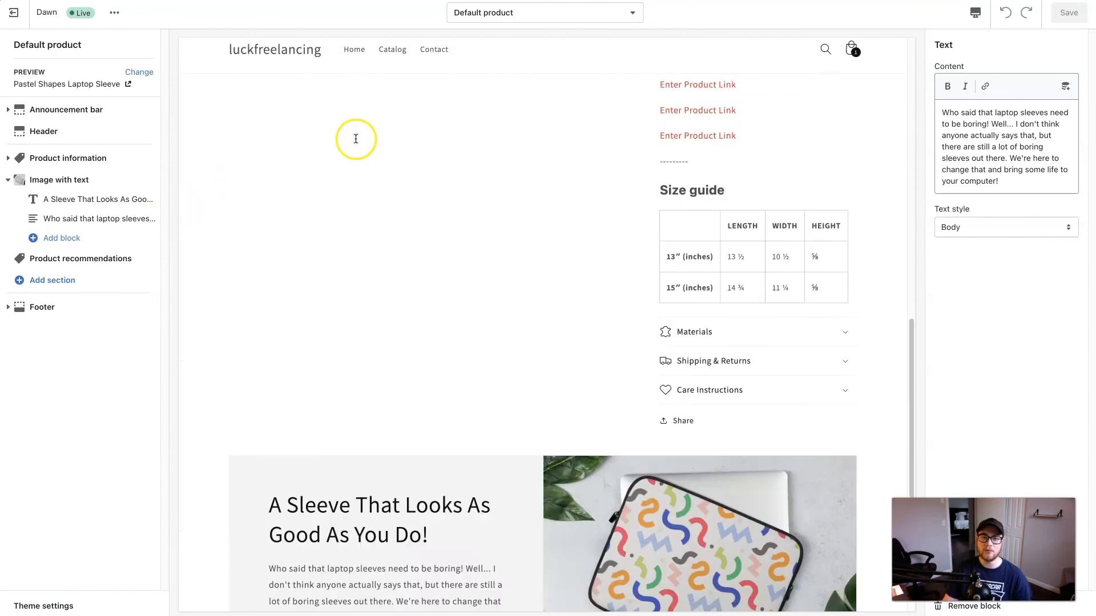
{"action": "left_click", "coordinate": [303, 82]}
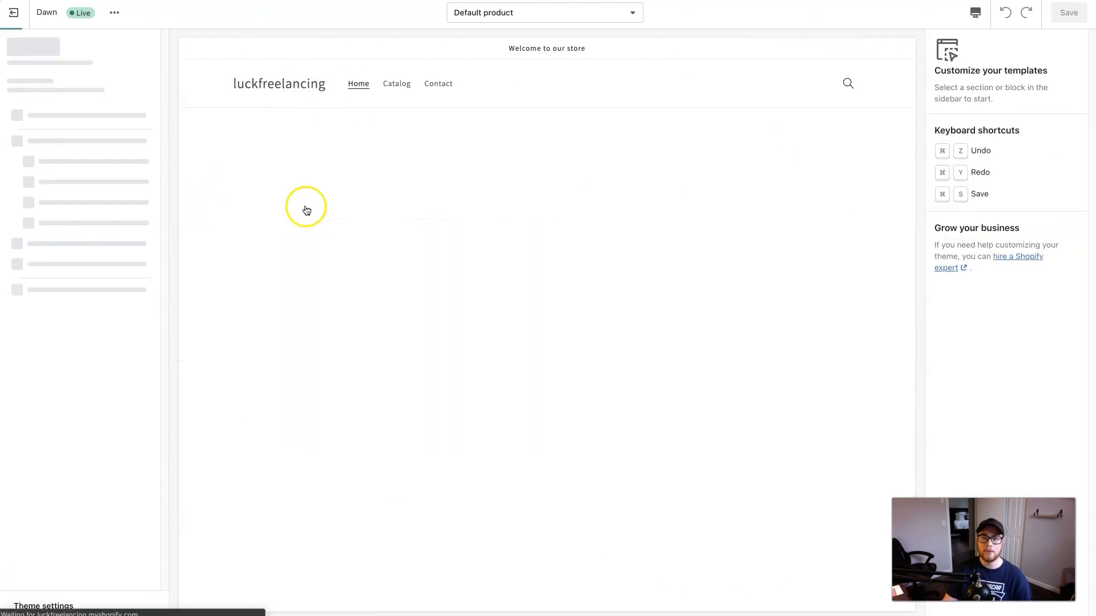
{"action": "scroll", "coordinate": [379, 227], "scroll_direction": "down", "scroll_amount": 10}
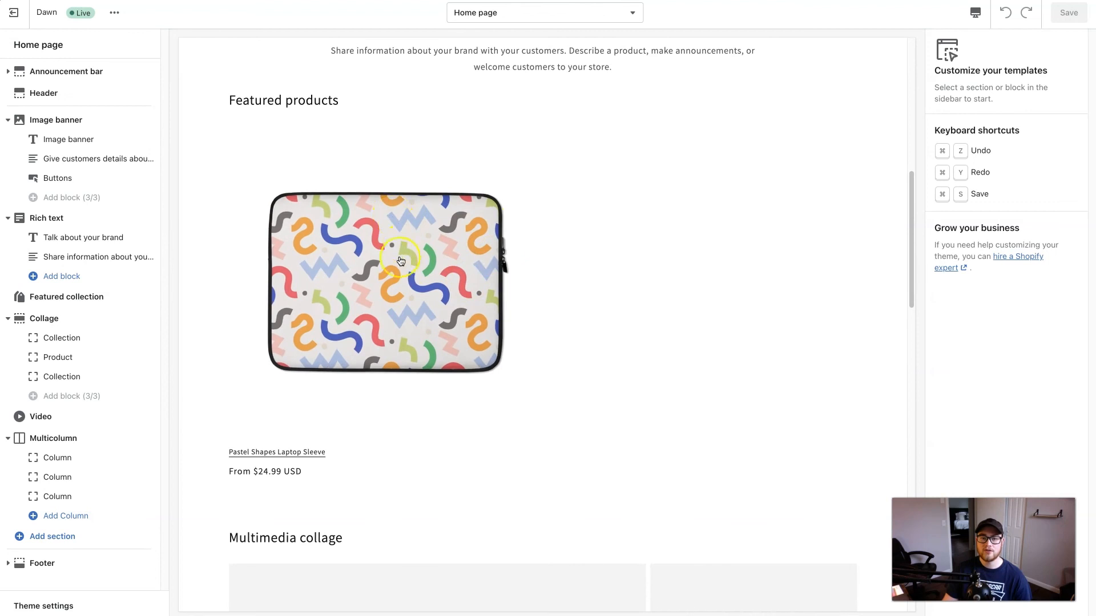
{"action": "left_click", "coordinate": [411, 261]}
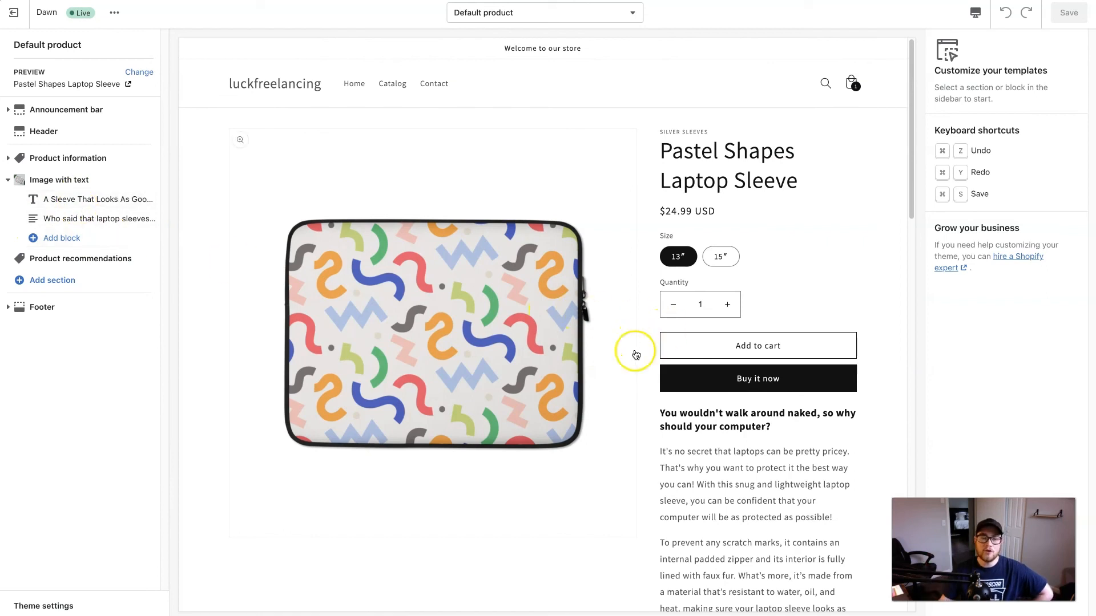
- Examine the sleeve's size guide and expand its Materials, Shipping & Returns and Care Instructions sections to read their contents
{"action": "scroll", "coordinate": [635, 360], "scroll_direction": "down", "scroll_amount": 5}
{"action": "scroll", "coordinate": [635, 369], "scroll_direction": "down", "scroll_amount": 12}
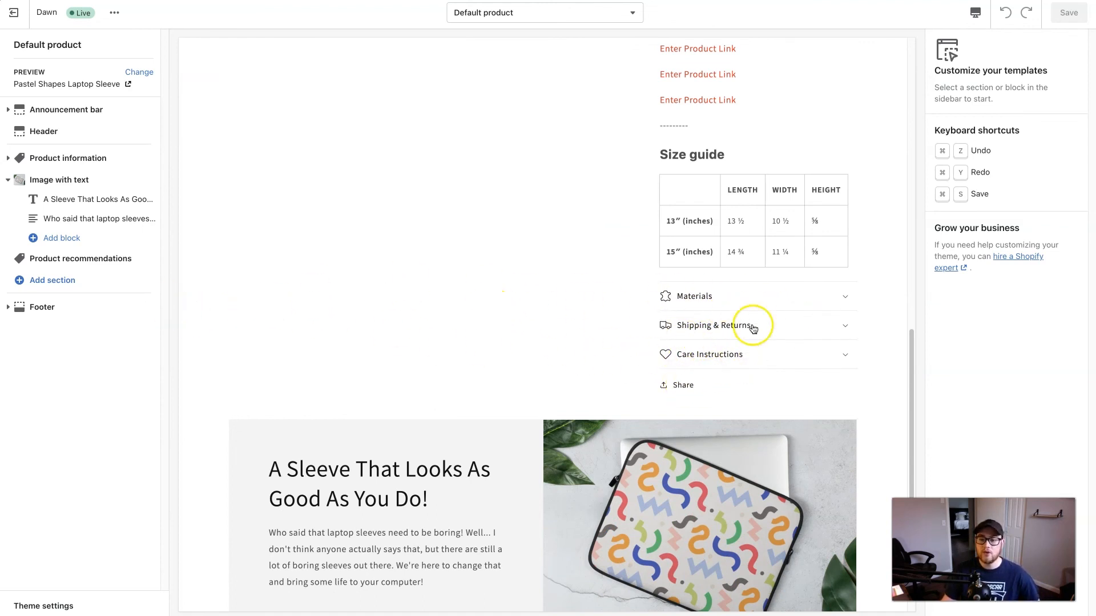
{"action": "left_click", "coordinate": [847, 298]}
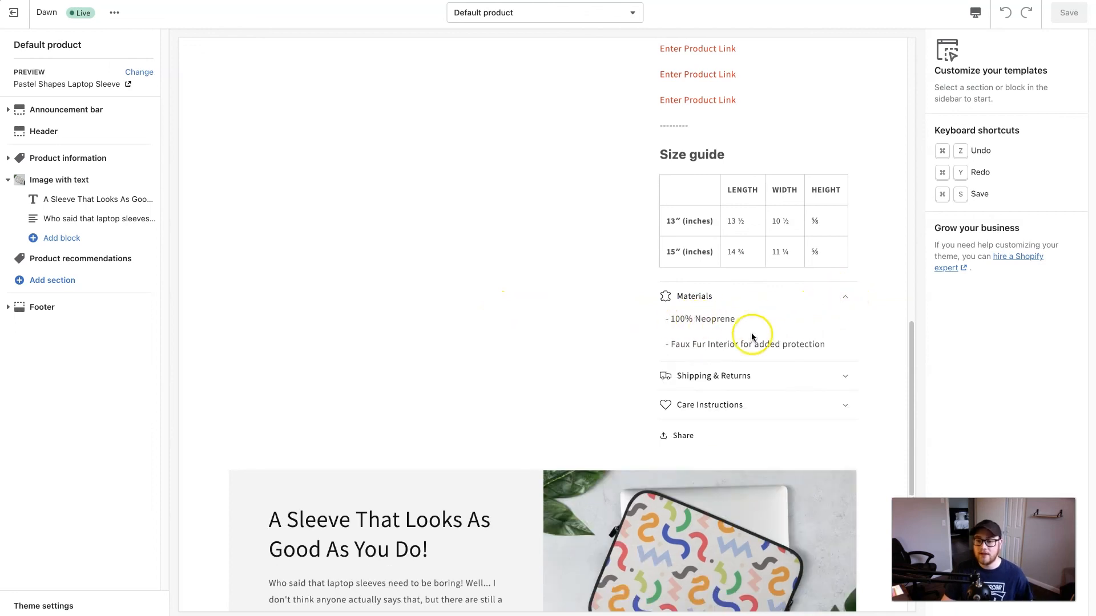
{"action": "left_click", "coordinate": [842, 378]}
{"action": "scroll", "coordinate": [702, 348], "scroll_direction": "down", "scroll_amount": 3}
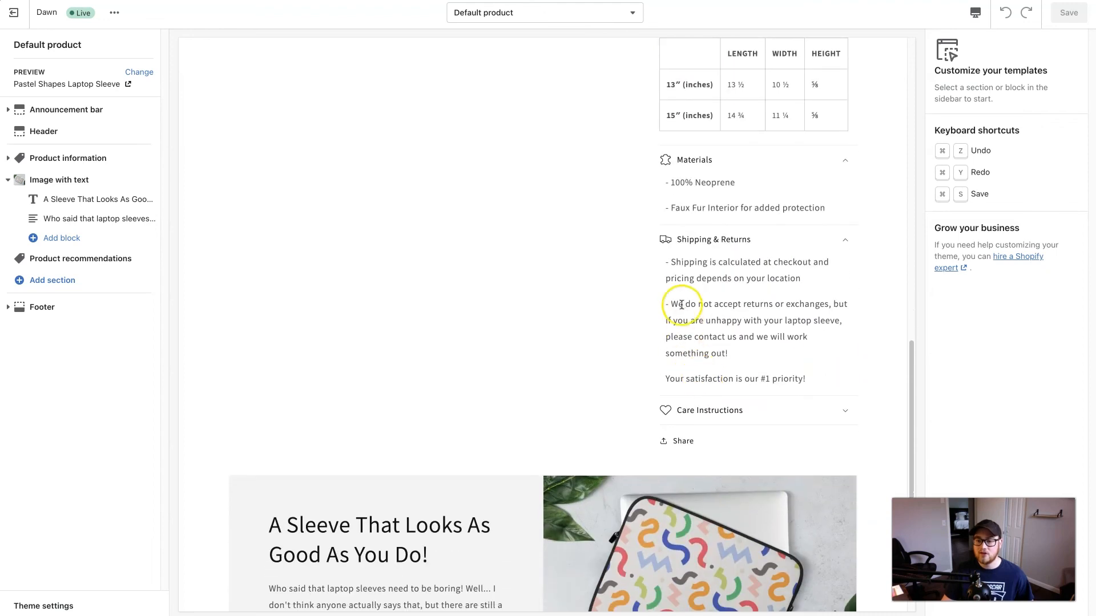
{"action": "left_click", "coordinate": [847, 415]}
{"action": "scroll", "coordinate": [742, 431], "scroll_direction": "down", "scroll_amount": 2}
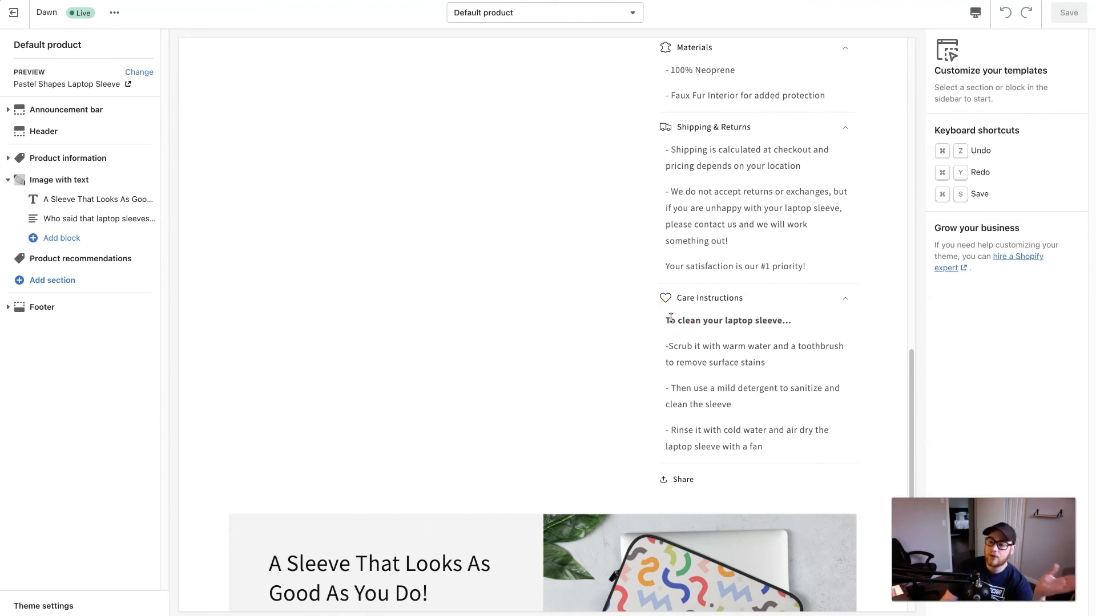
{"action": "scroll", "coordinate": [710, 301], "scroll_direction": "up", "scroll_amount": 2}
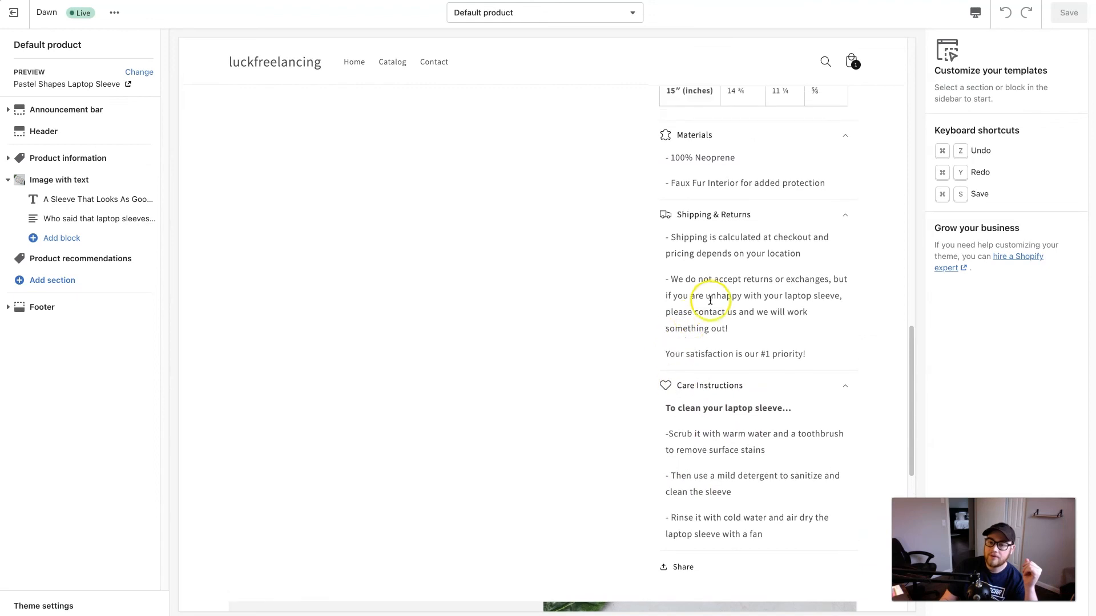
{"action": "scroll", "coordinate": [710, 301], "scroll_direction": "up", "scroll_amount": 3}
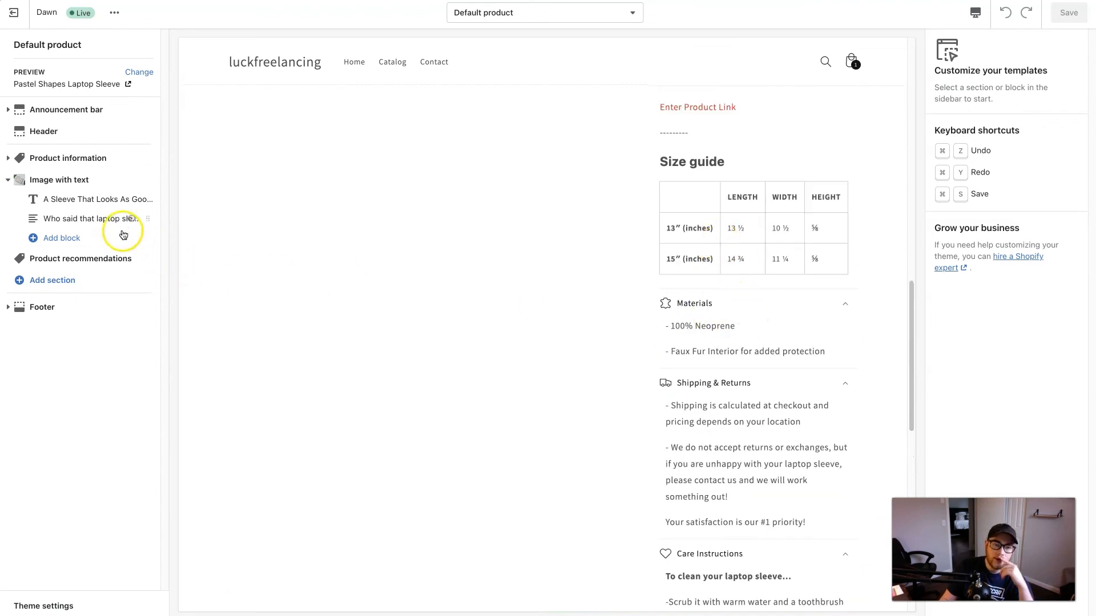
- Expand the Product information section of the default product template and review its blocks against the product page preview
{"action": "left_click", "coordinate": [63, 158]}
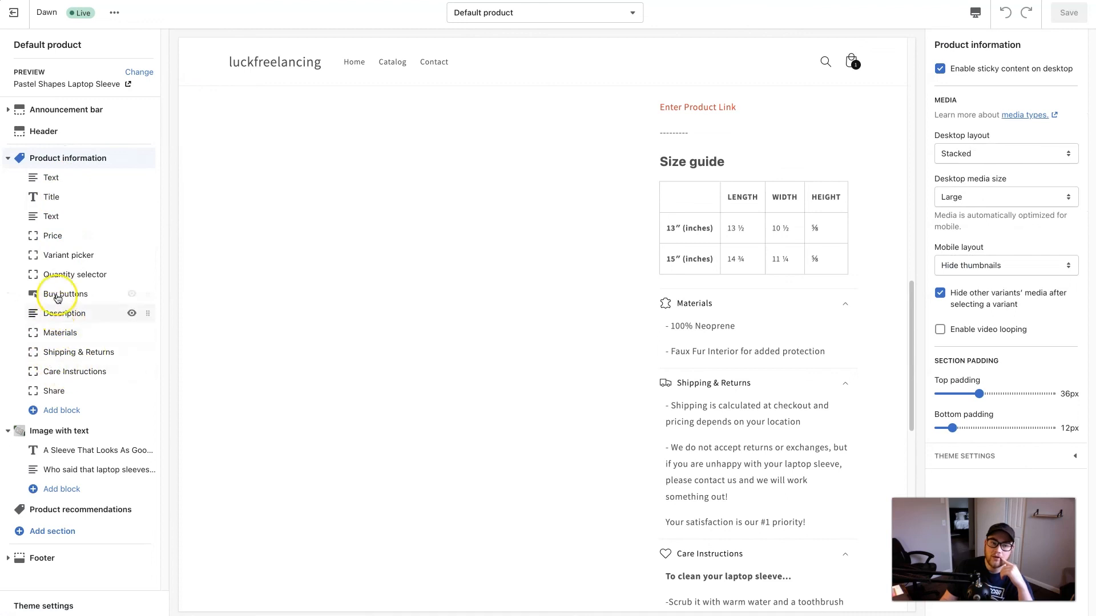
{"action": "scroll", "coordinate": [736, 269], "scroll_direction": "up", "scroll_amount": 10}
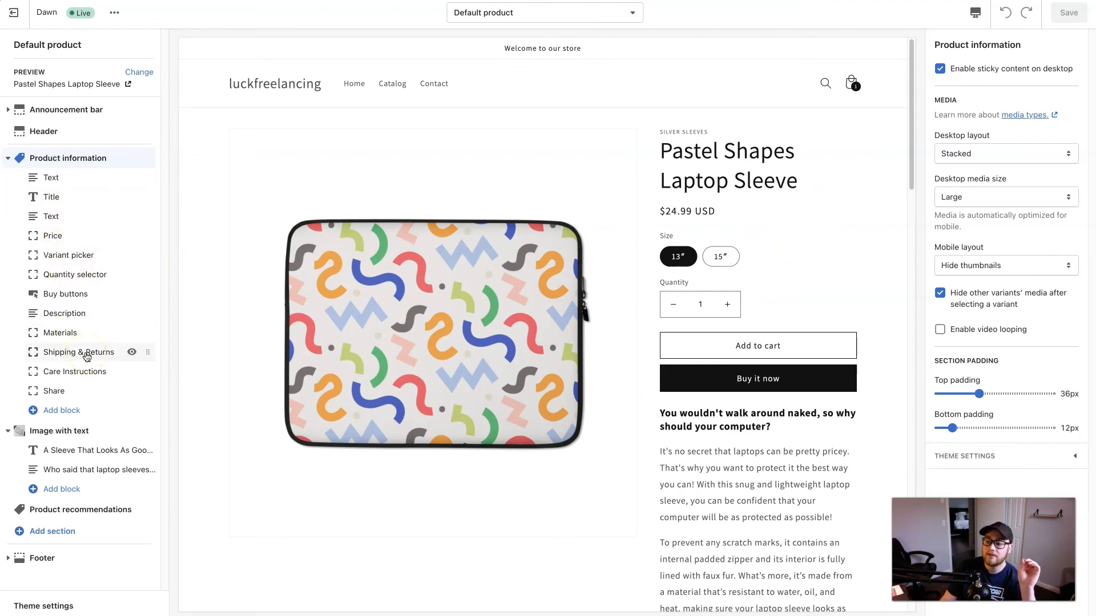
{"action": "left_click", "coordinate": [644, 310]}
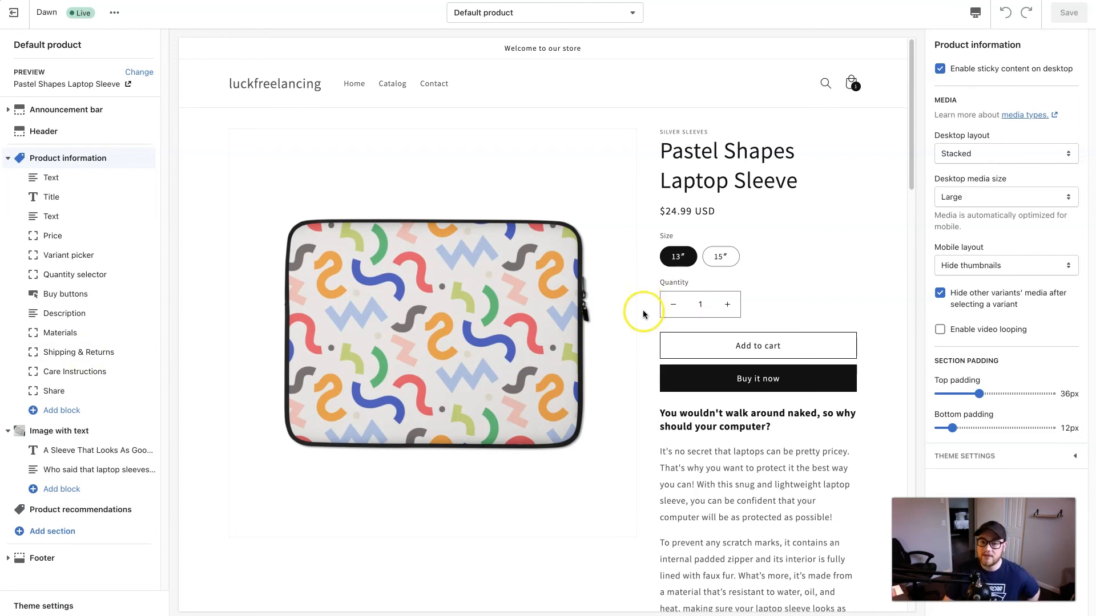